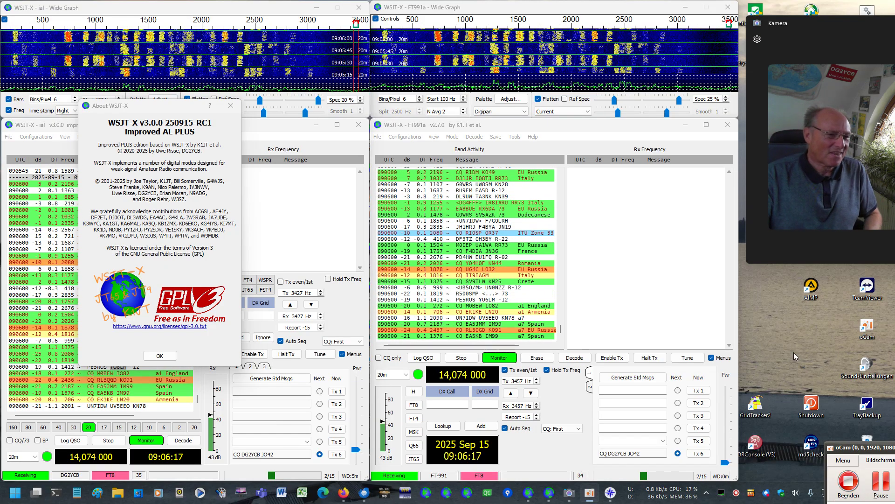
Step: Close the About dialog for WSJT-X Improved v3.0.0 250915-RC1
left_click(230, 105)
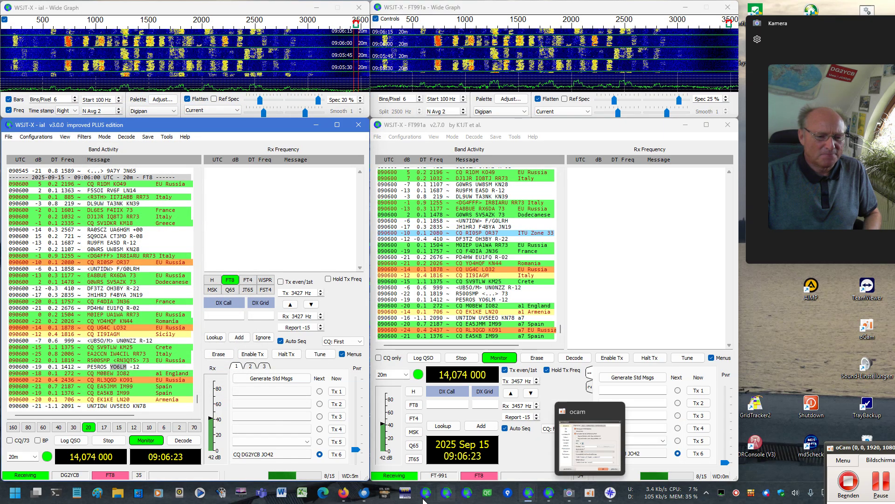
Step: Bring the Thunderbird v3.0.0 250915-RC1 announcement draft forward, showing its greeting and screenshot
left_click(366, 500)
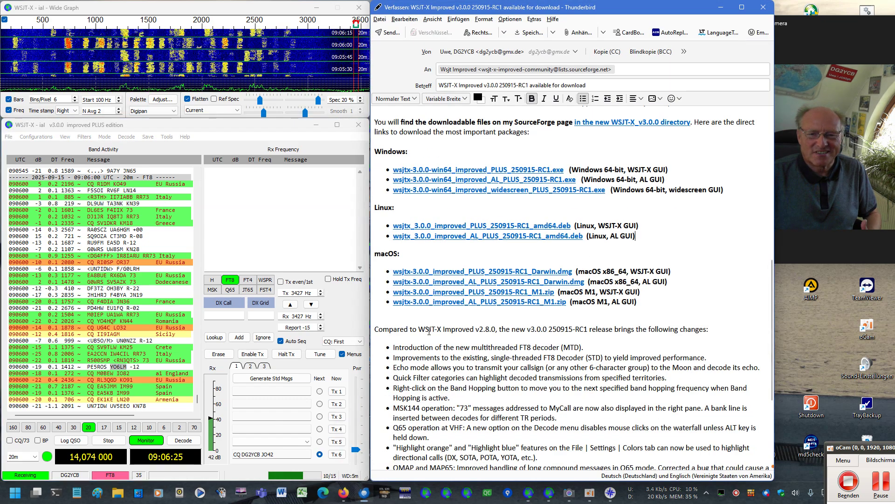
scroll(514, 319, "up", 10)
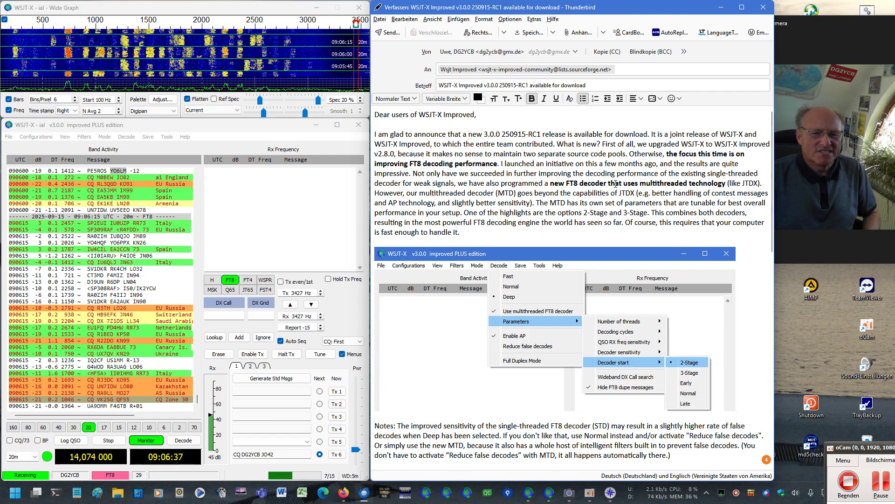
scroll(615, 183, "down", 2)
scroll(615, 183, "up", 2)
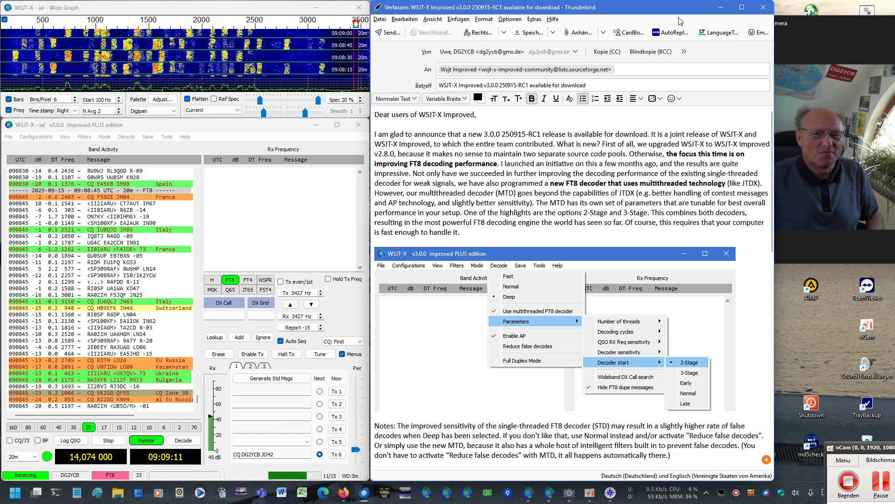
Step: Minimize the email draft and bring up Parameters under WSJT-X Improved's Decode menu
left_click(720, 7)
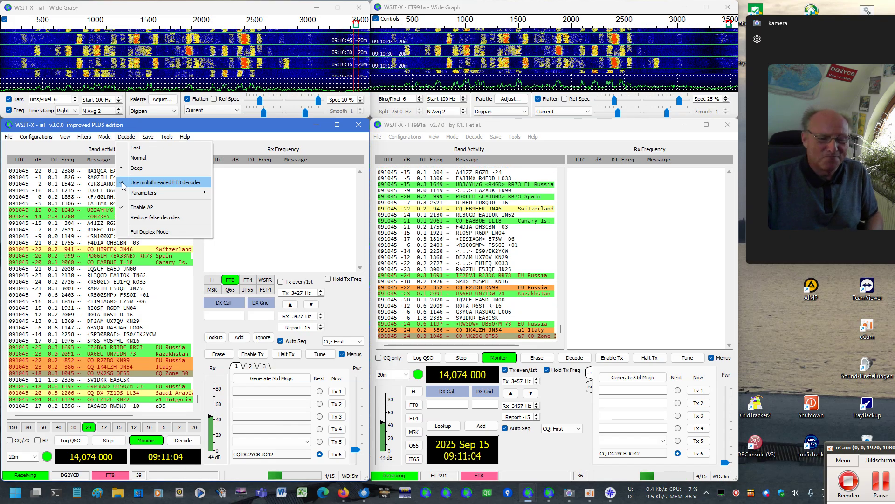
mouse_move(140, 194)
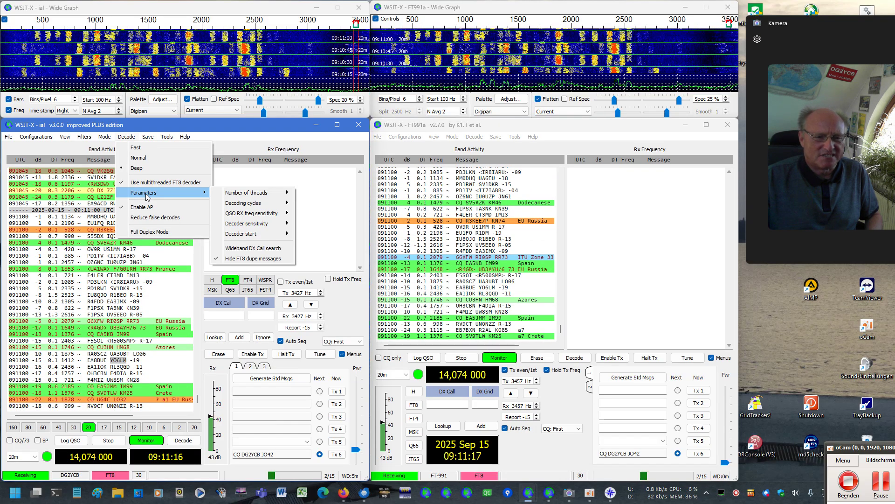
Step: Show the Decode menu's Fast/Normal/Deep depth options and 'Use multithreaded FT8 decoder'
mouse_move(232, 194)
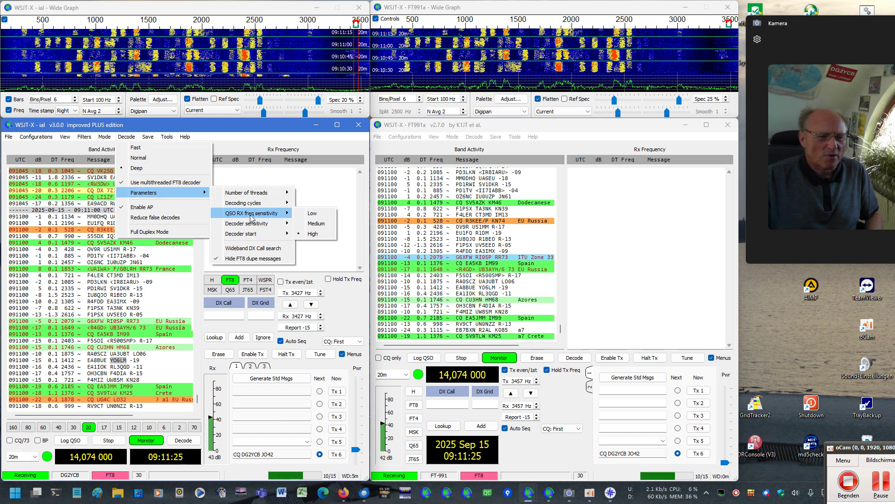
mouse_move(266, 226)
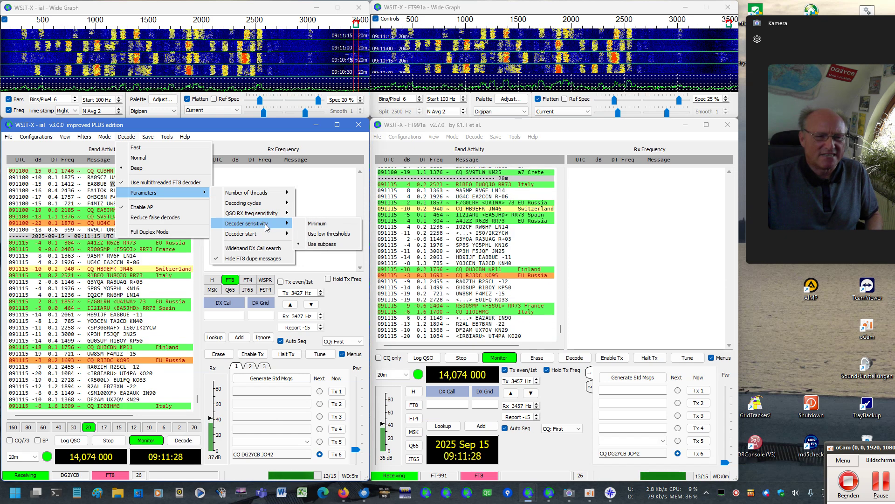
mouse_move(263, 196)
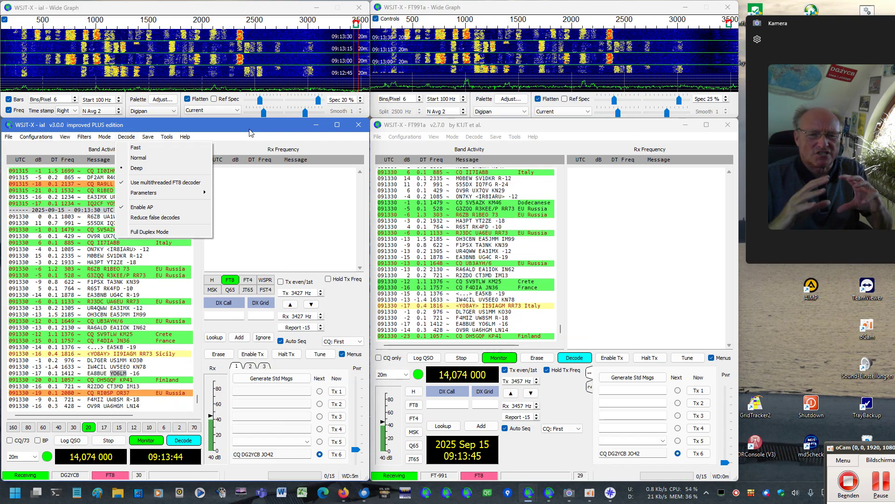
left_click(250, 133)
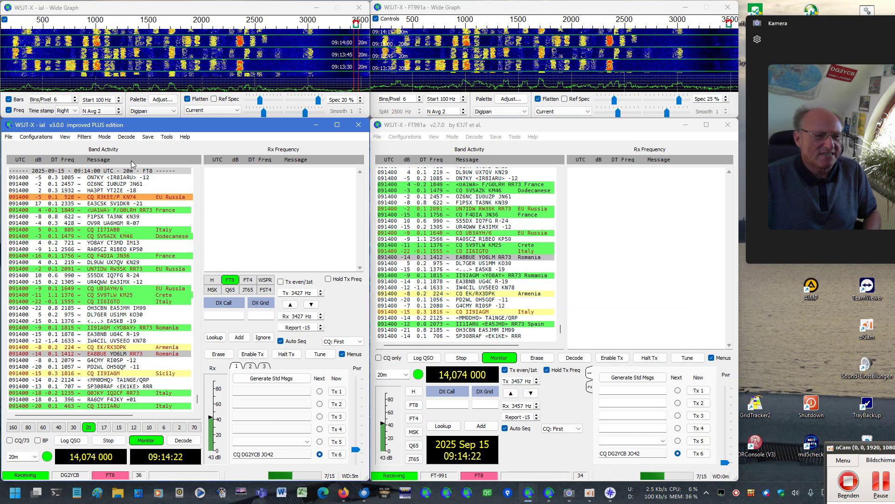
left_click(104, 136)
mouse_move(127, 136)
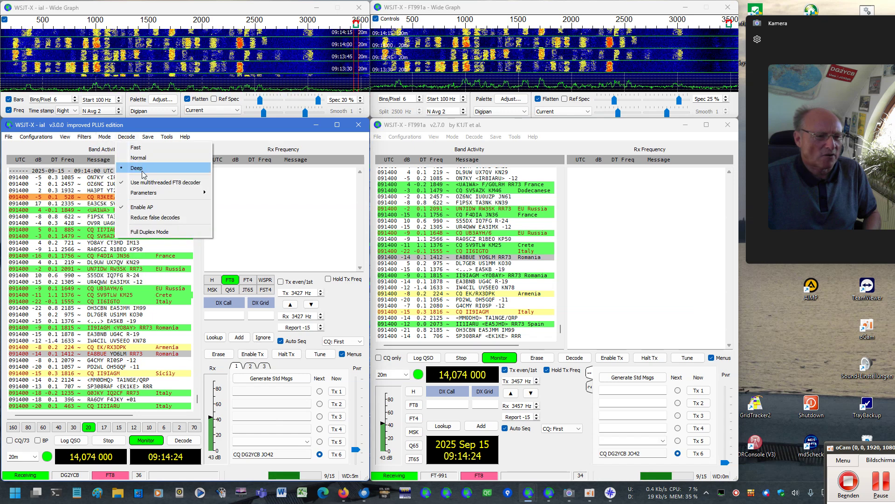
mouse_move(186, 192)
mouse_move(252, 233)
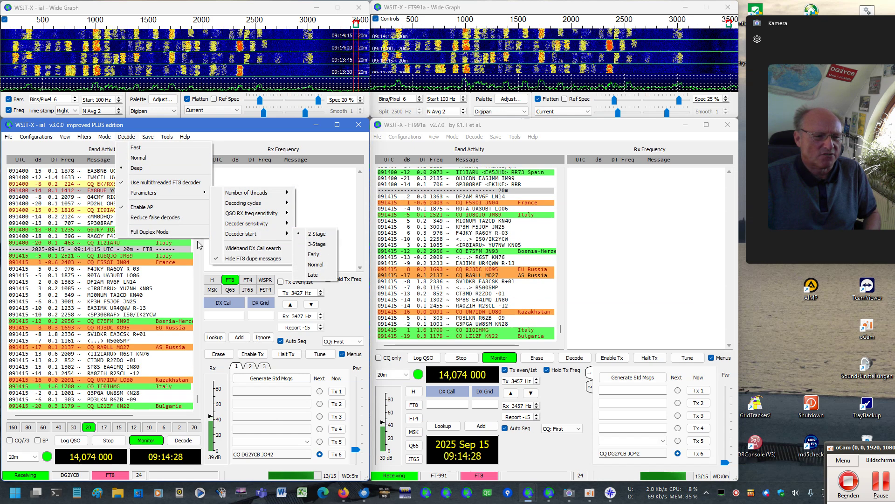
Step: Stop monitoring and clear the Band Activity list in both windows
left_click(153, 443)
left_click(504, 361)
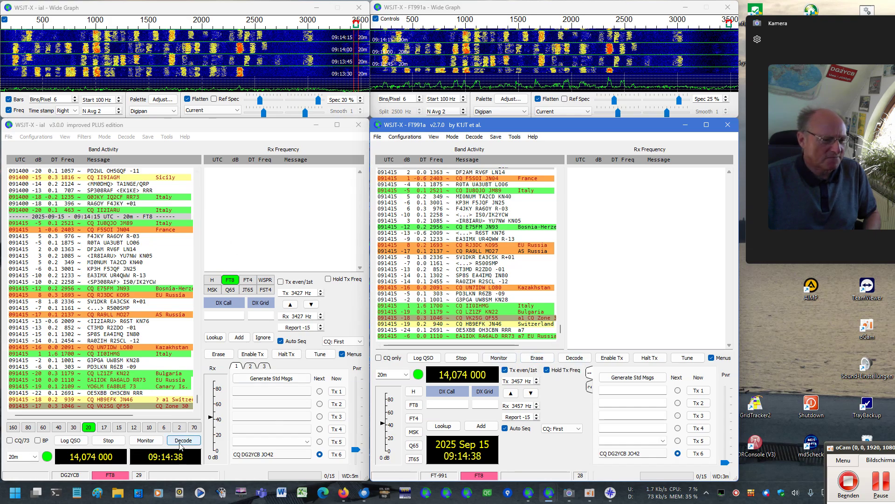
left_click(219, 355)
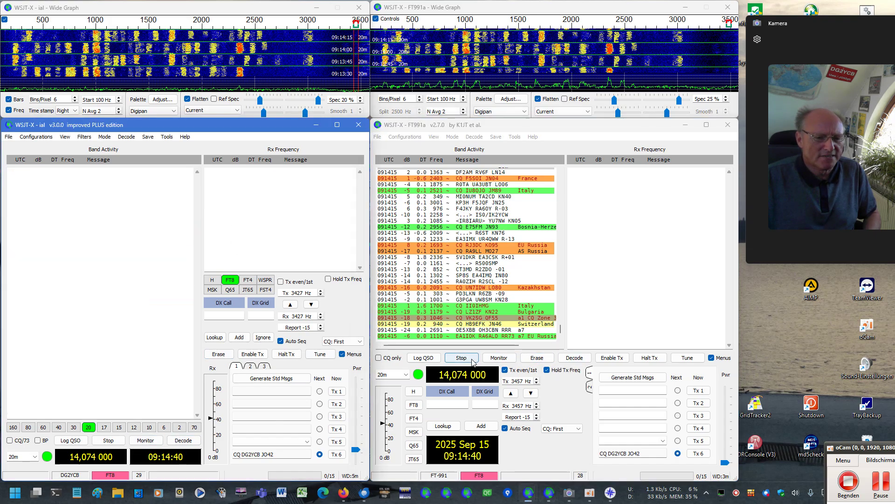
left_click(544, 359)
Step: Decode the 12_201415_160m_40decodes recording in the right-hand v2.7.0 window
left_click(148, 138)
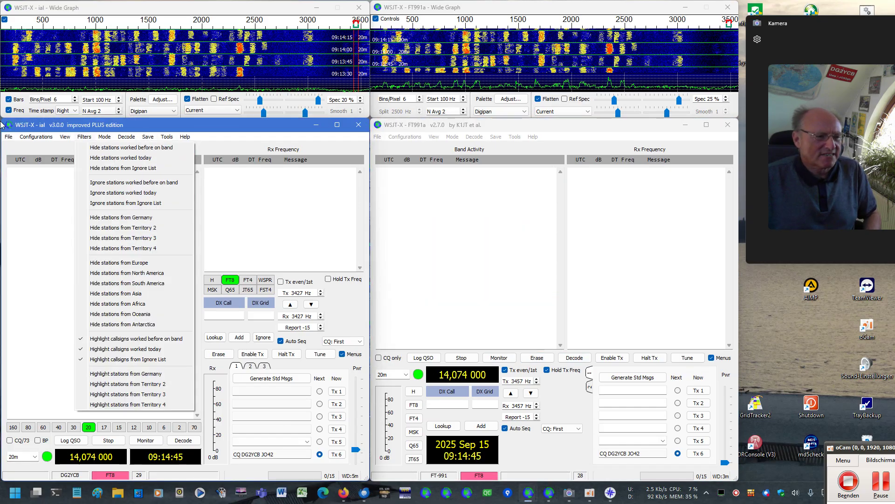
mouse_move(10, 140)
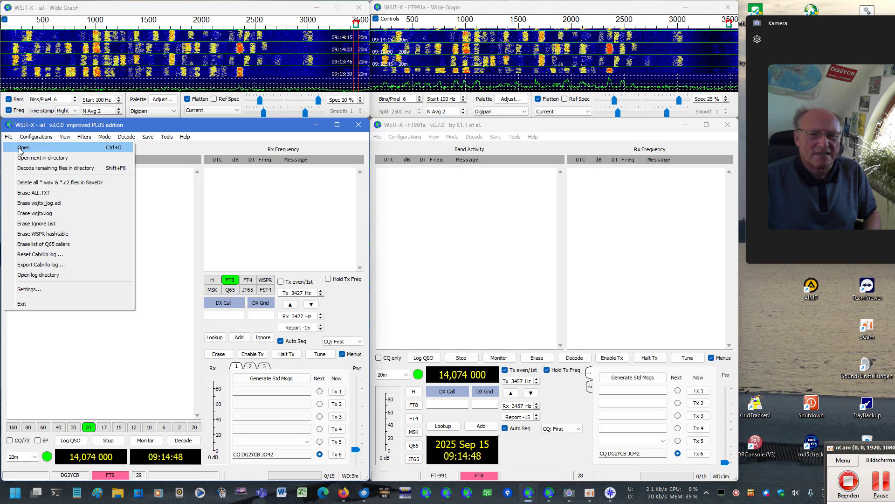
left_click(377, 138)
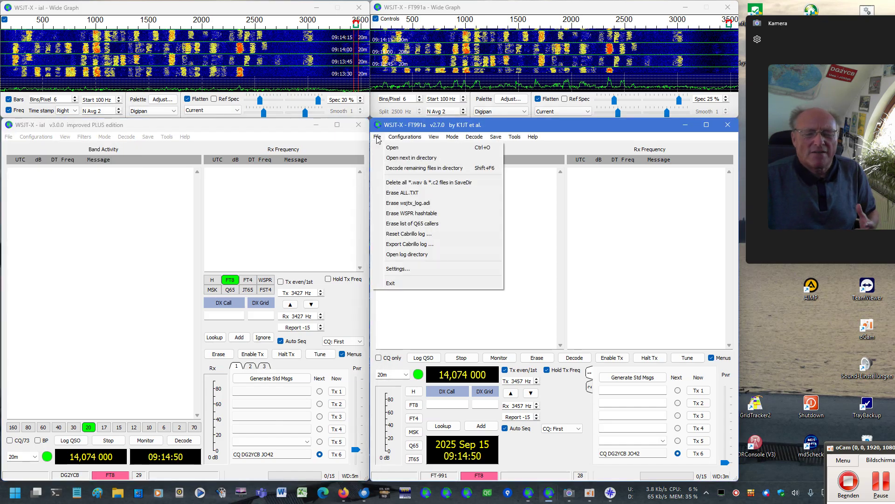
left_click(398, 150)
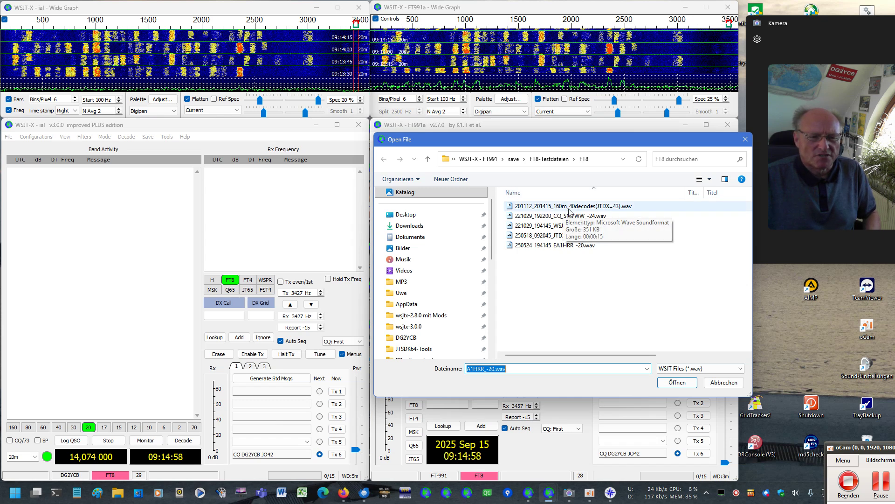
double_click(579, 206)
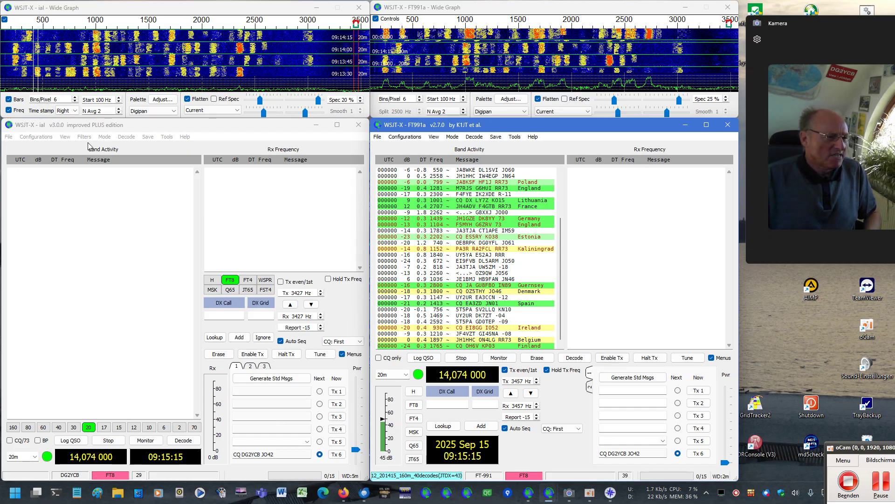
Step: Decode the 160m test recording in v3.0 with the multithreaded FT8 decoder off
left_click(107, 144)
left_click(117, 138)
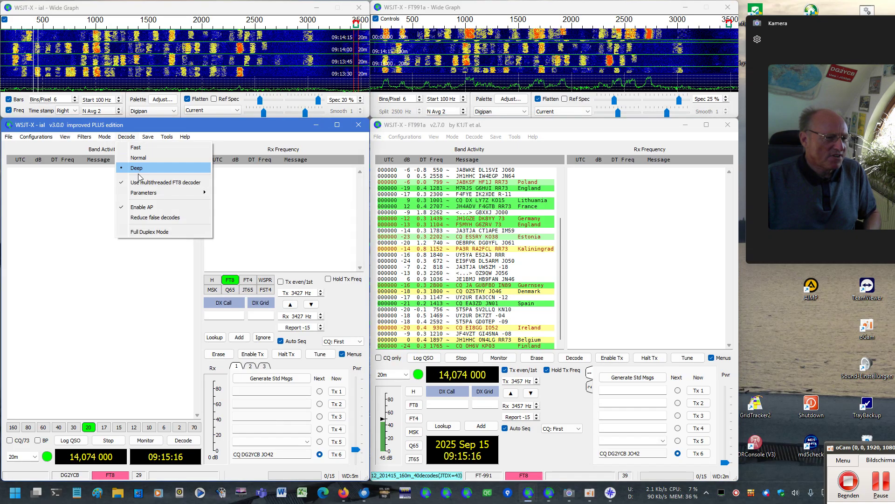
left_click(123, 184)
left_click(127, 140)
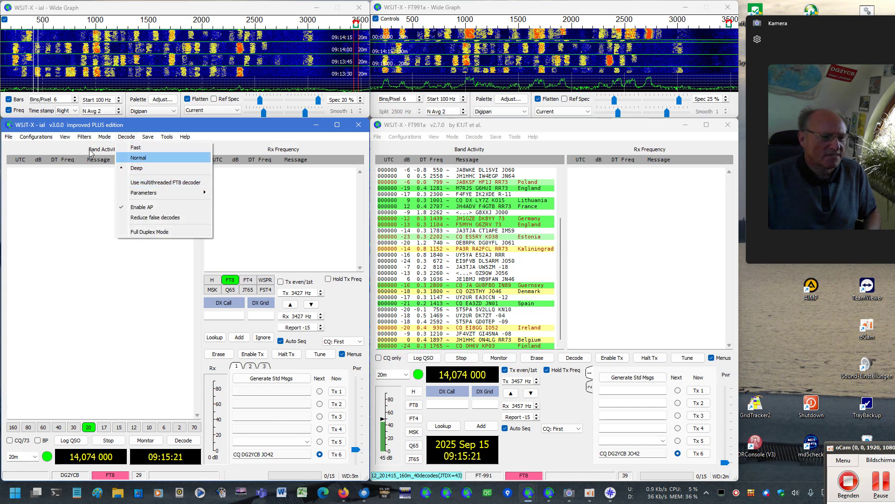
left_click(7, 138)
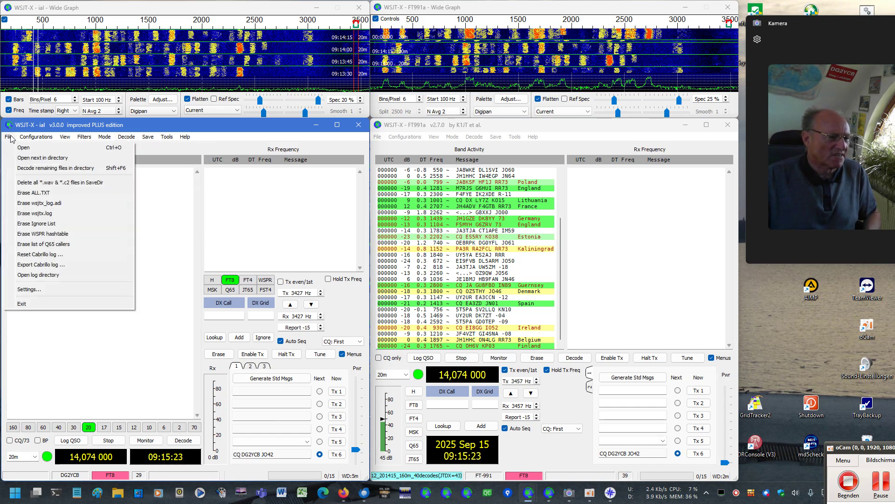
left_click(24, 148)
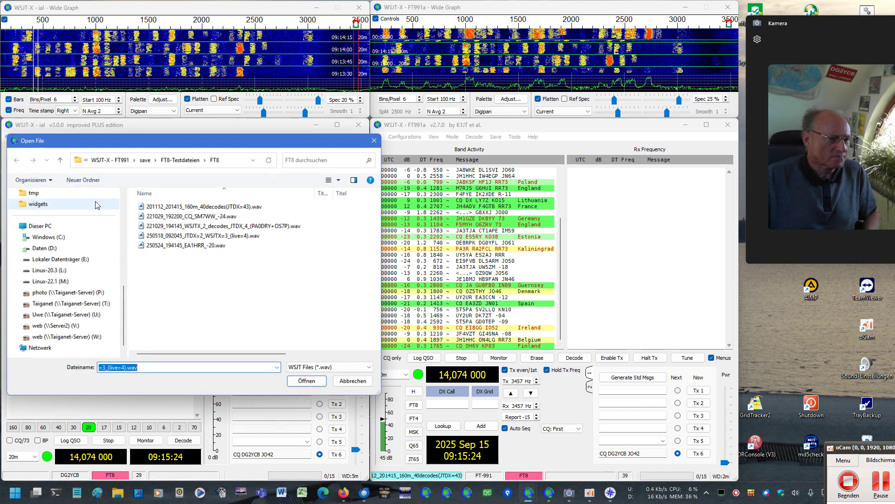
double_click(183, 207)
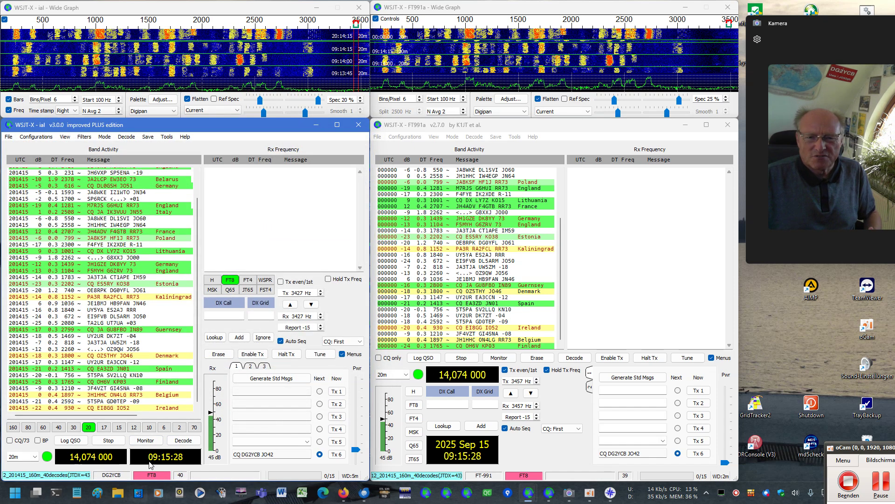
Step: Enable the multithreaded FT8 decoder and re-decode the same recording, yielding 43 decodes
left_click(121, 140)
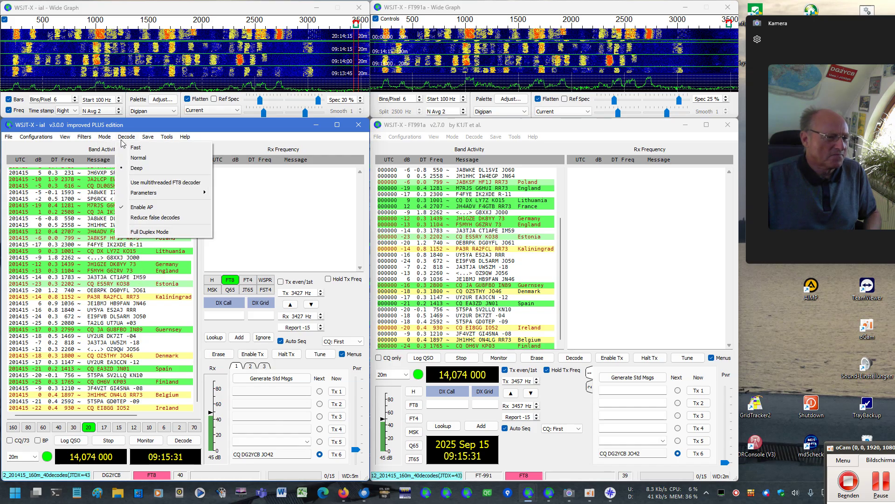
left_click(138, 184)
left_click(9, 138)
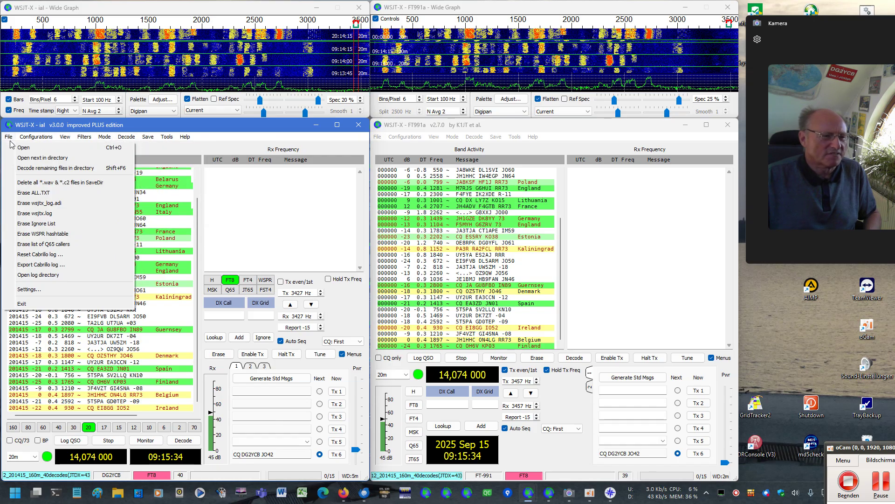
left_click(23, 148)
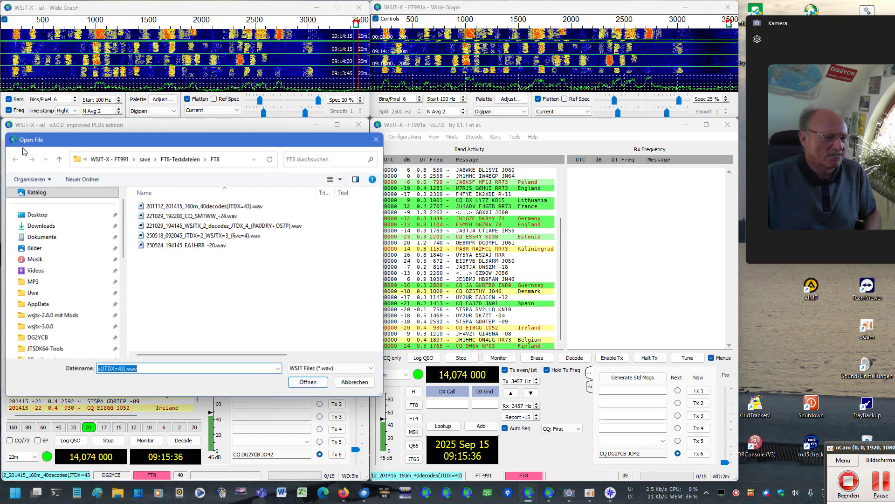
double_click(195, 206)
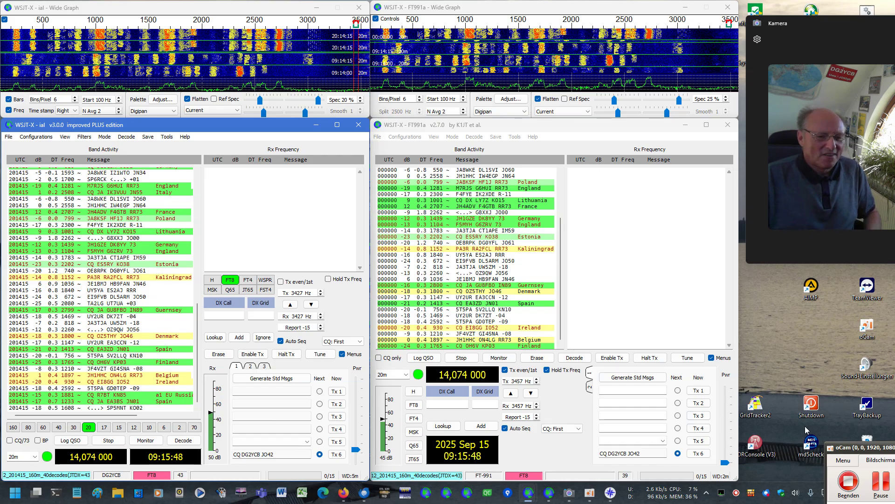
Step: Clear the decoded messages in both the v2.7.0 and v3.0 windows
left_click(525, 359)
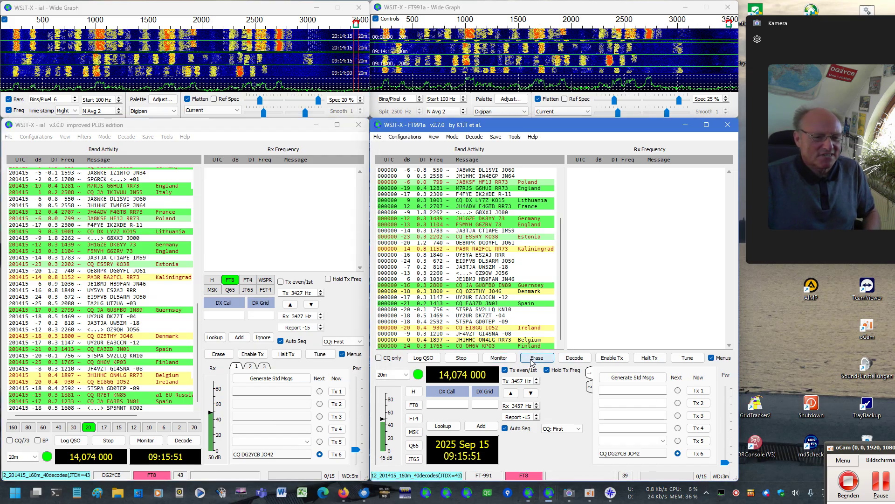
left_click(531, 361)
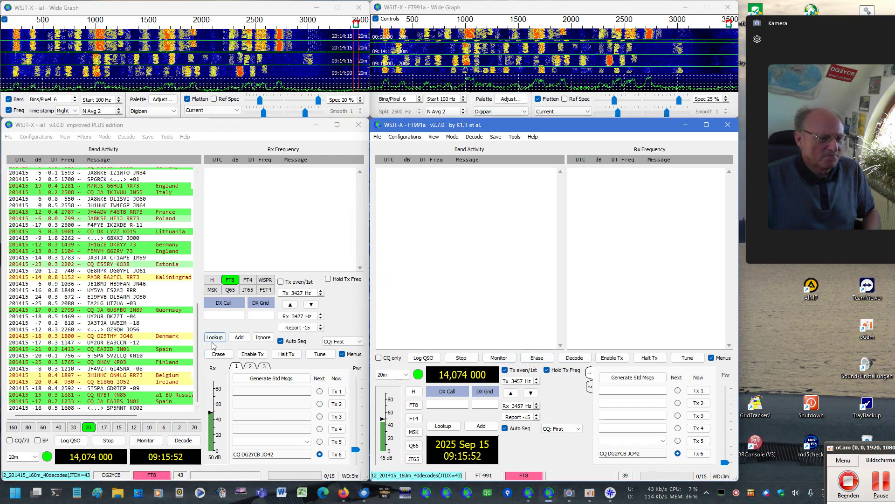
left_click(218, 355)
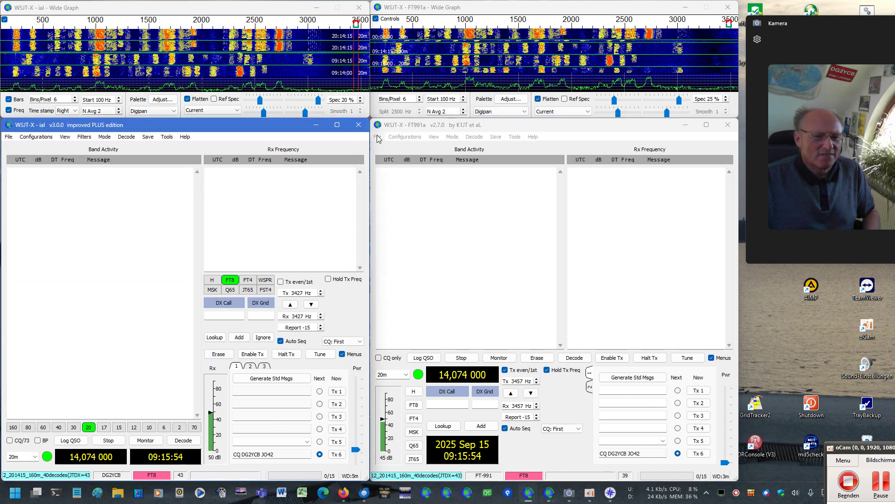
Step: Decode 221029_192200_CQ_SM7WW_-24.wav in the v2.7.0 window, then in v3.0
left_click(378, 138)
left_click(397, 148)
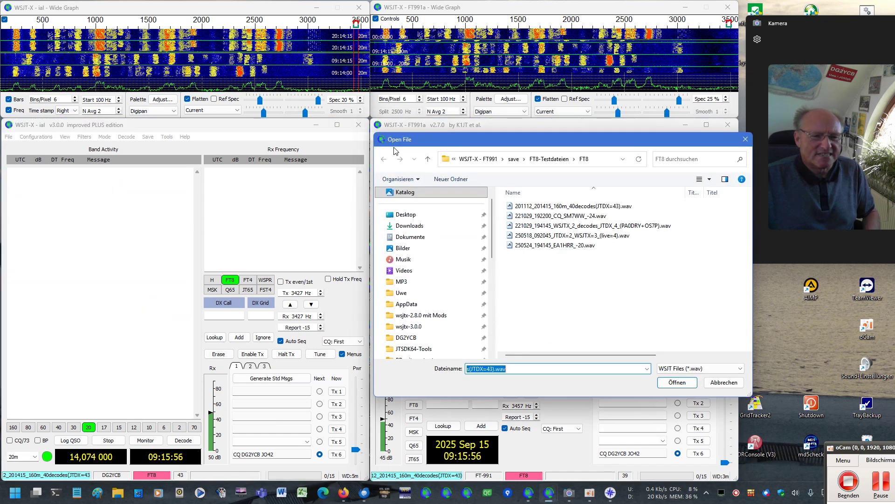
double_click(568, 217)
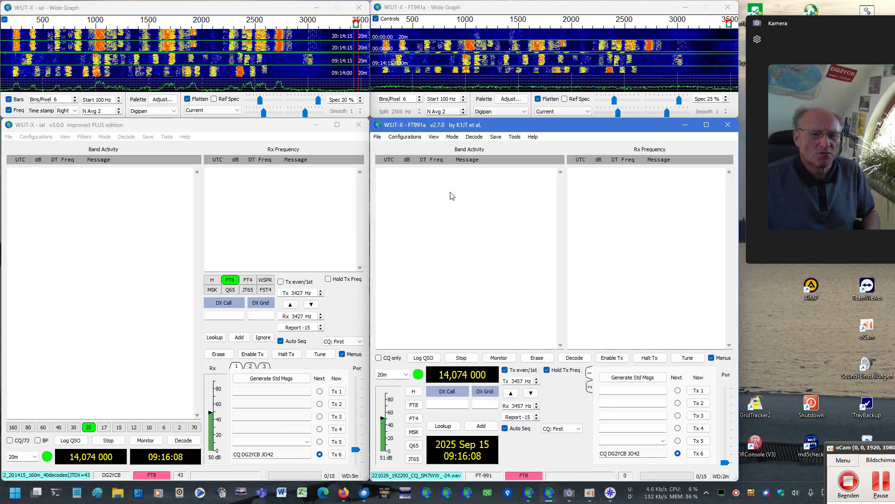
left_click(8, 136)
left_click(22, 147)
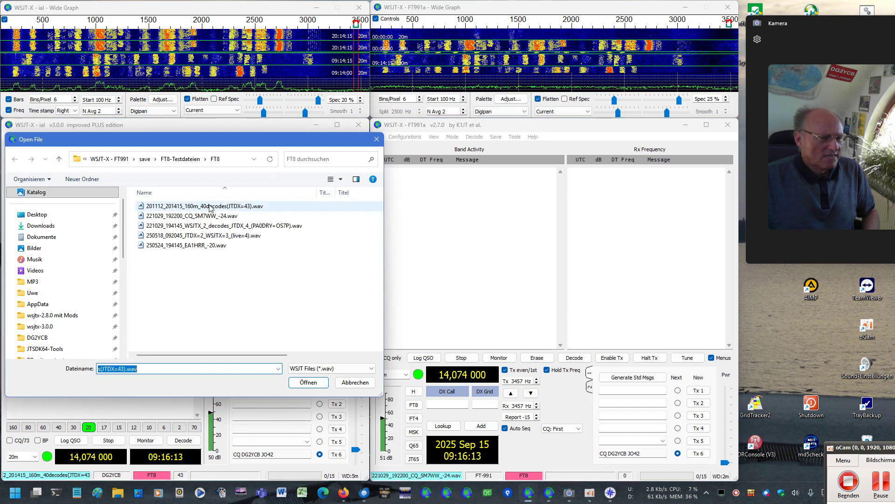
double_click(209, 216)
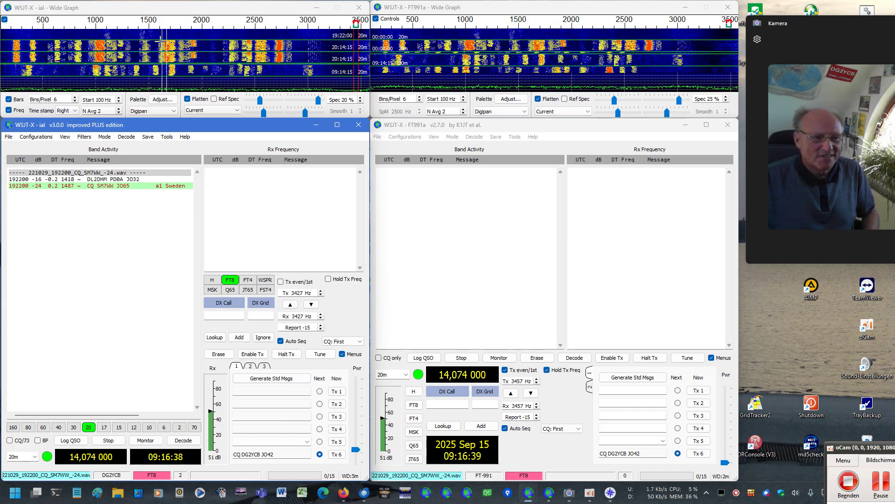
Step: Decode 250524_194145_EA1HRR_-20.wav in v2.7.0 (two messages) and v3.0 (three messages)
left_click(380, 138)
left_click(394, 145)
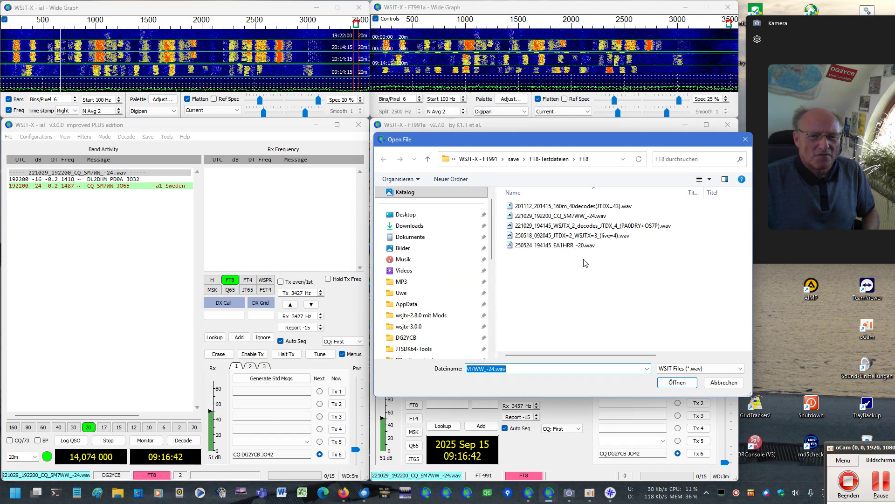
mouse_move(578, 250)
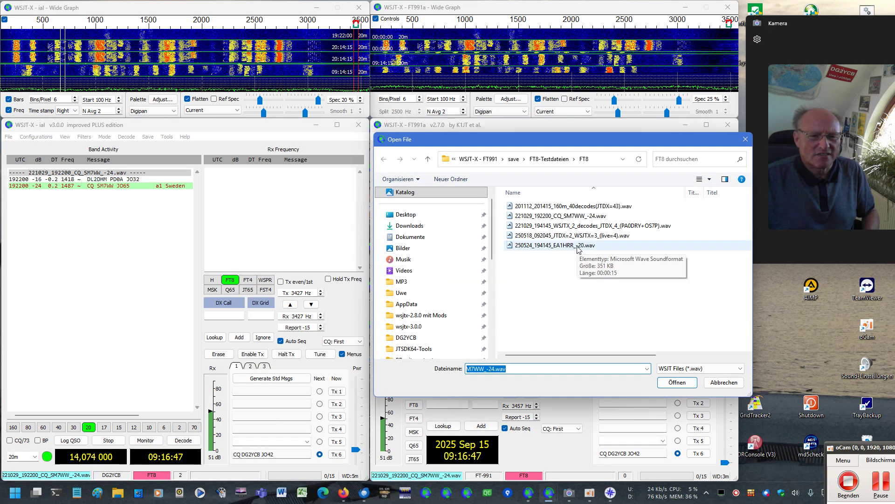
double_click(578, 247)
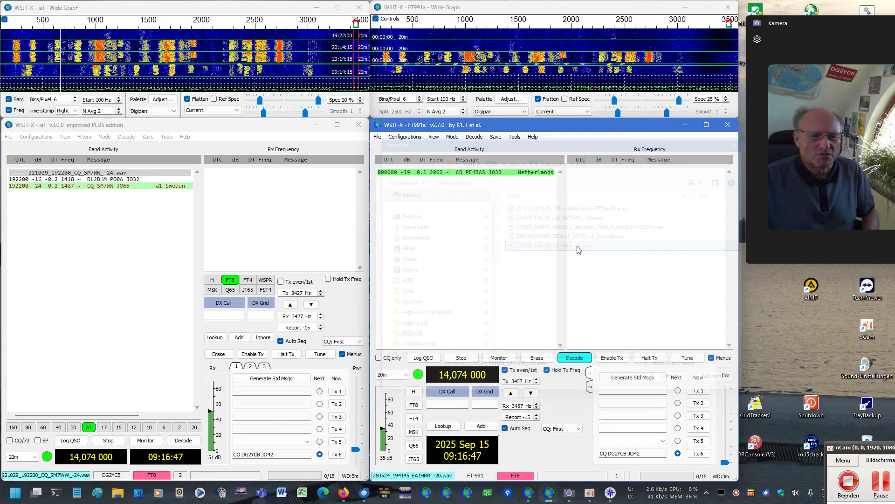
left_click(9, 136)
left_click(14, 147)
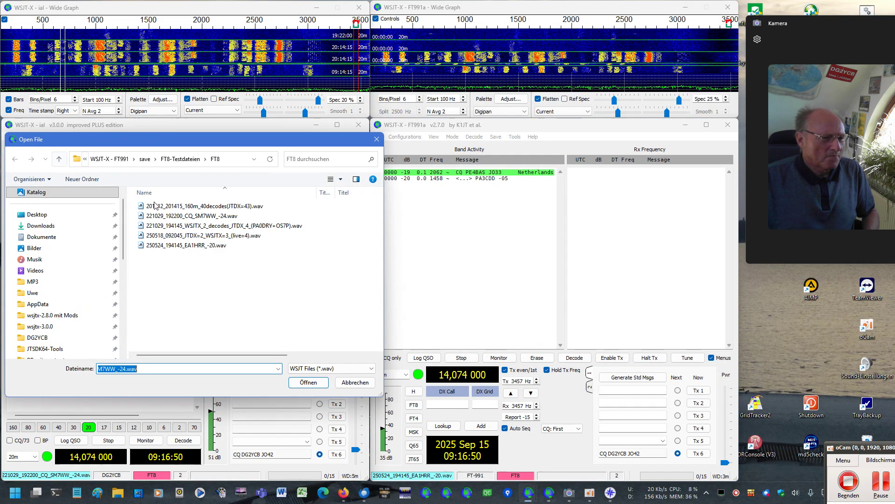
double_click(202, 246)
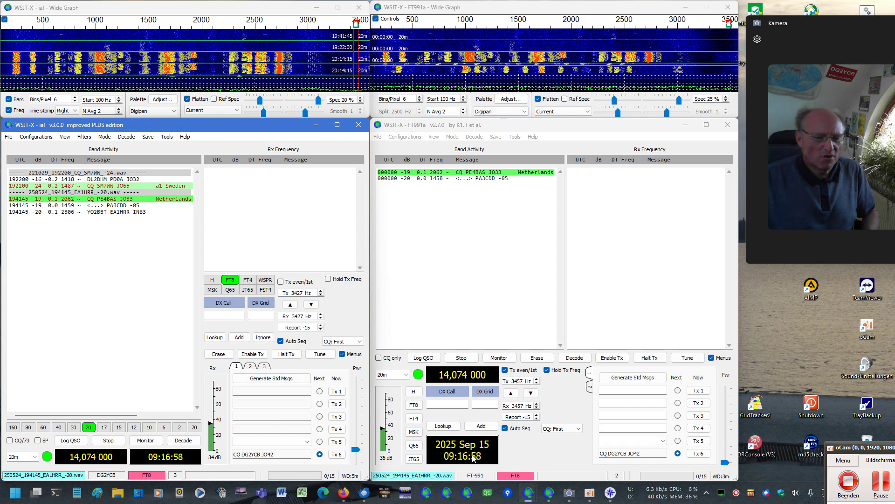
Step: Decode the 250524_194145_EA1HRR_-20.wav recording in JTDX, showing a CQ from JO33
mouse_move(609, 495)
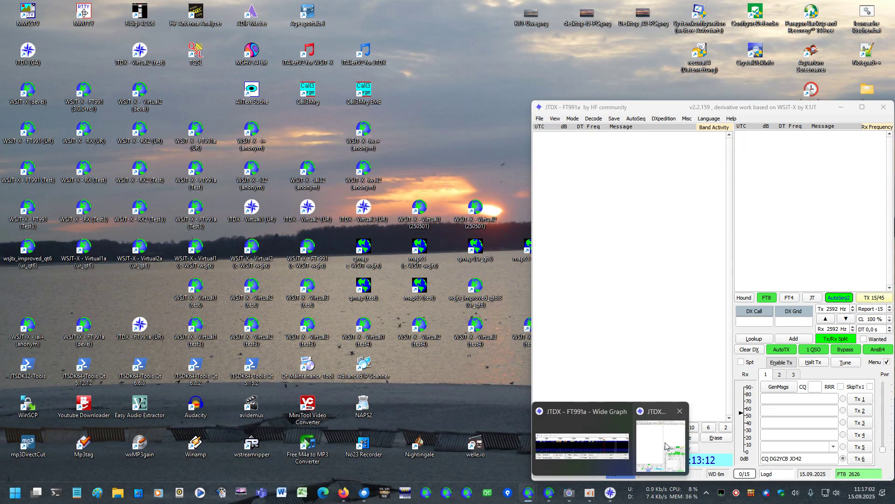
left_click(667, 446)
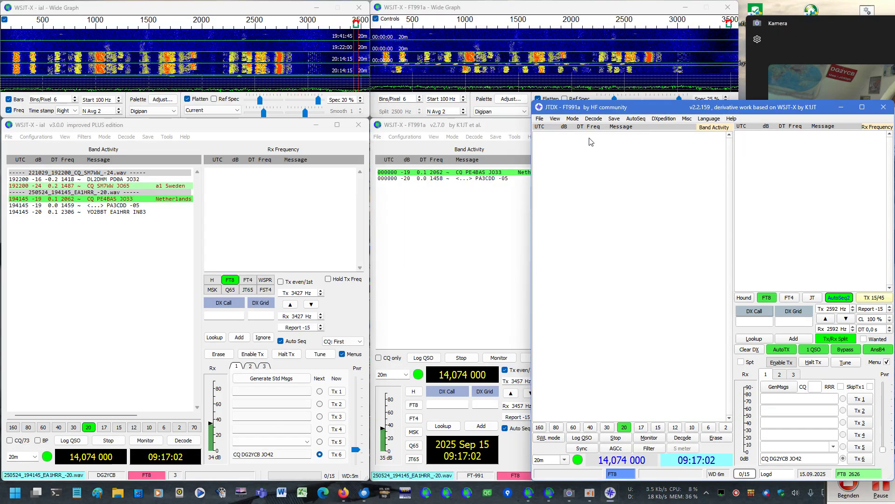
left_click(541, 118)
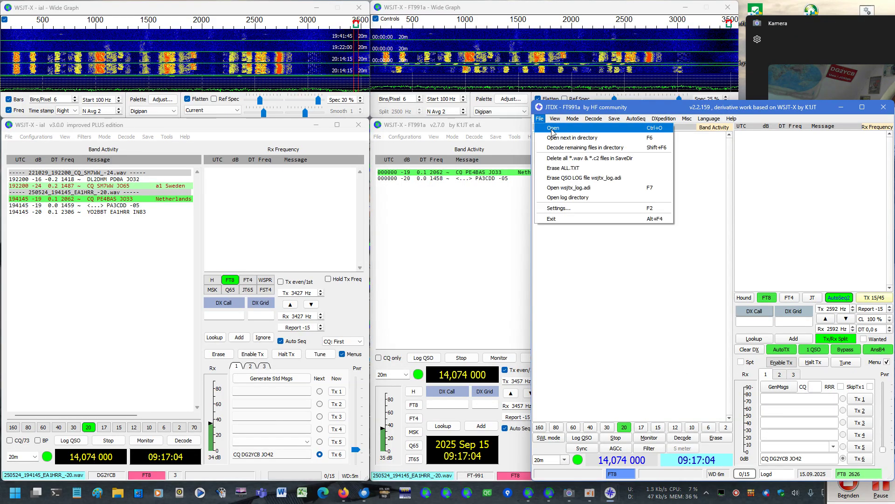
left_click(555, 127)
double_click(671, 228)
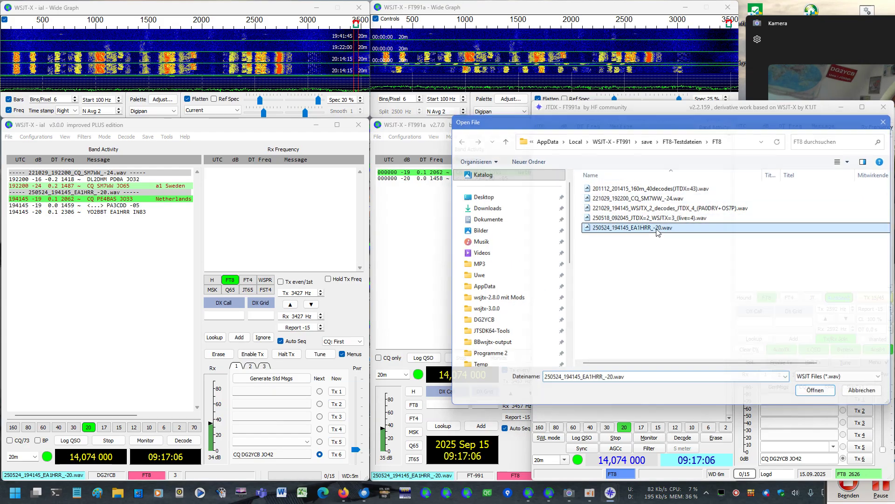
Step: Minimize the JTDX window, leaving both WSJT-X windows visible
left_click(75, 247)
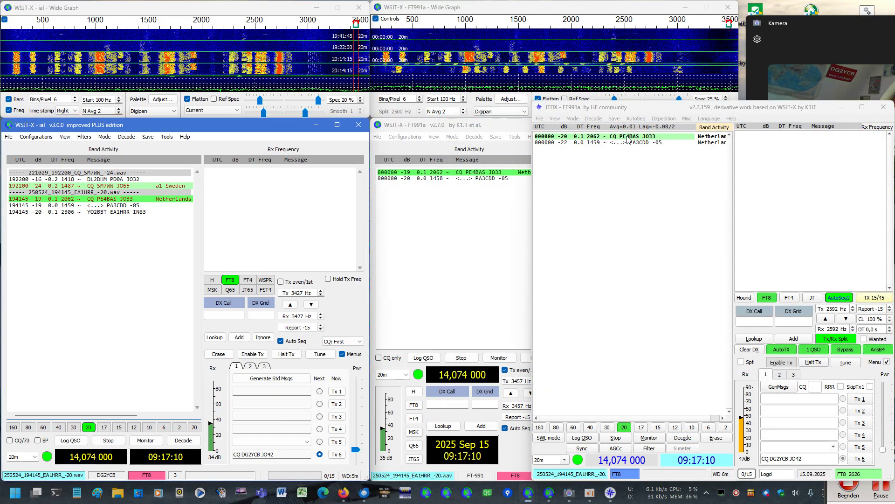
left_click(785, 48)
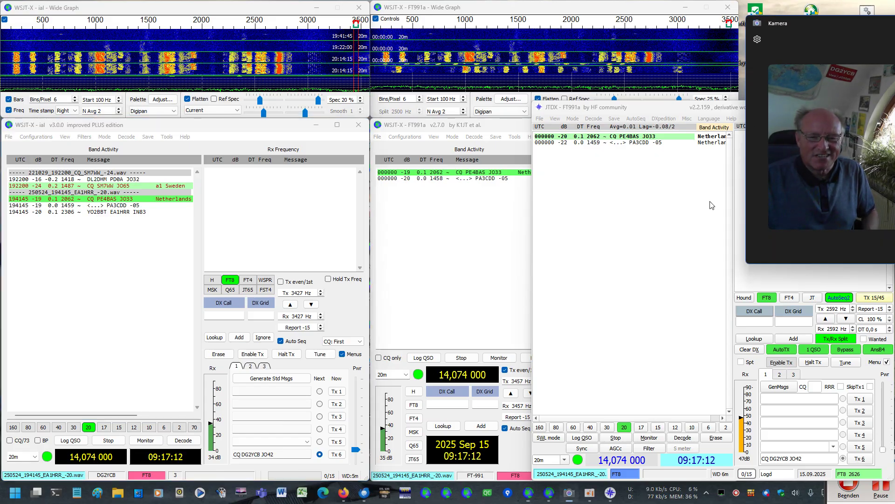
left_click(787, 166)
left_click(842, 107)
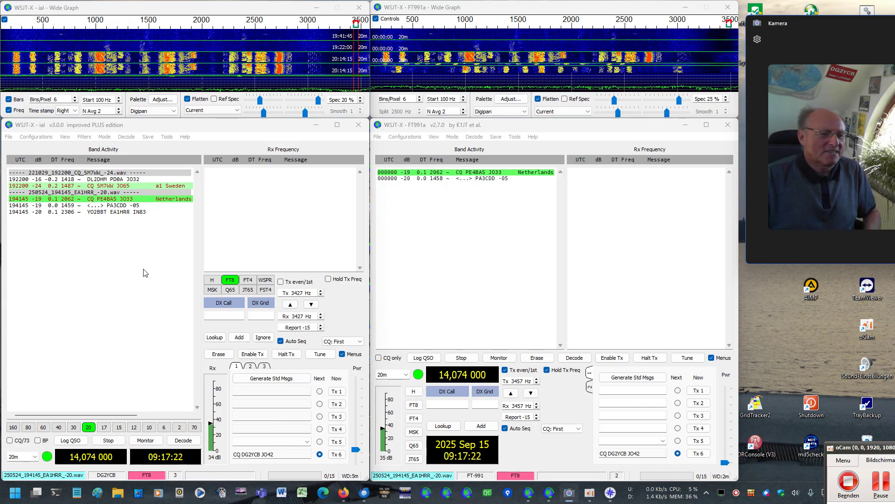
Step: Resume live monitoring in WSJT-X Improved v3.0 so the status reads Receiving
left_click(8, 138)
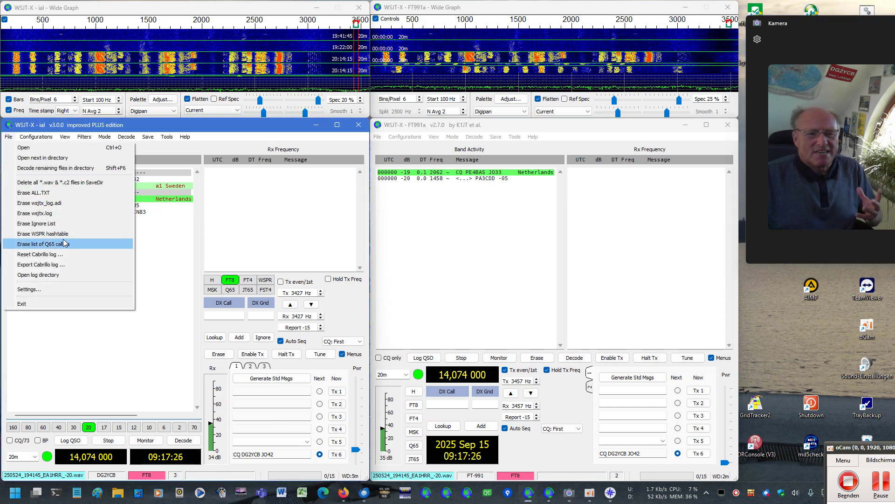
left_click(119, 317)
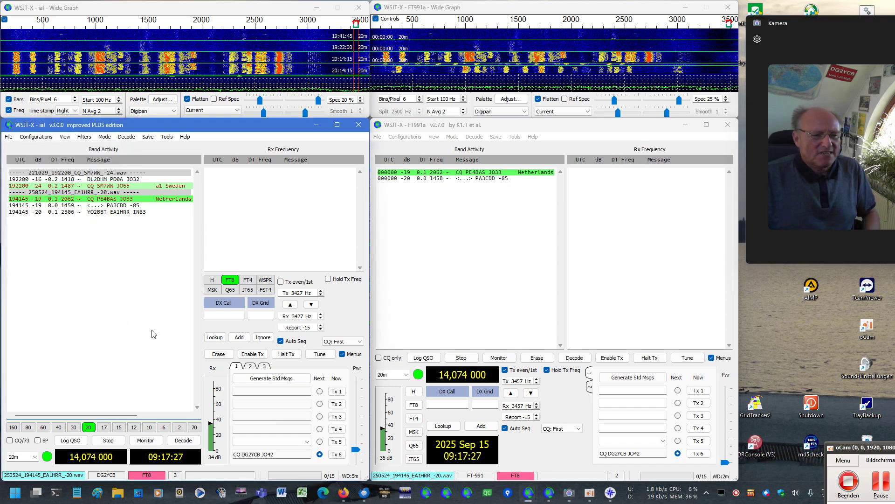
left_click(146, 441)
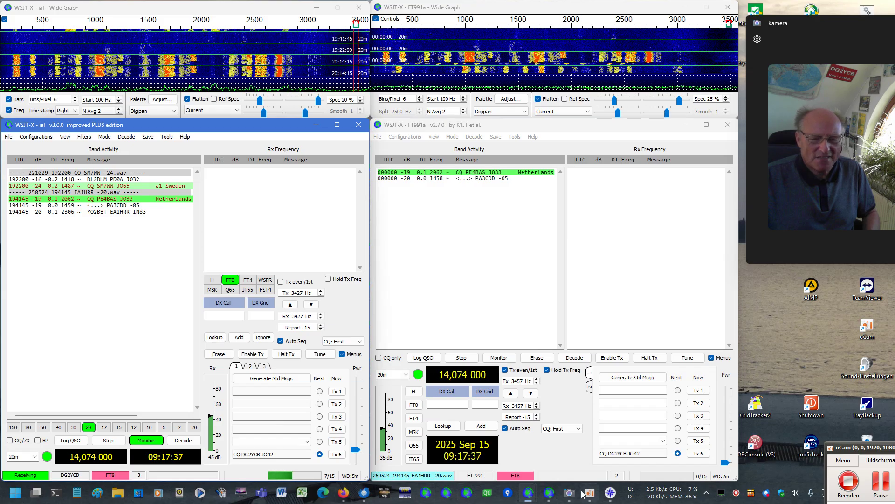
Step: Bring the v3.0.0 250915-RC1 announcement draft forward and open WSJT-X's Decode menu
mouse_move(589, 495)
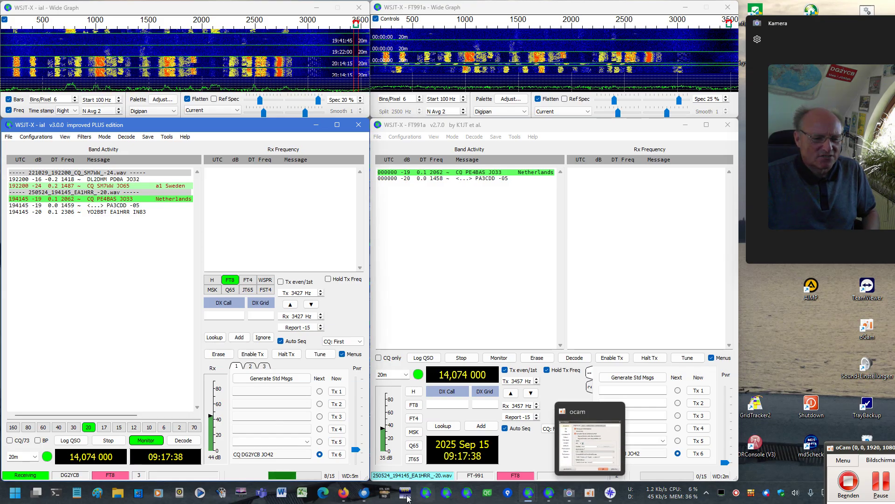
mouse_move(364, 493)
left_click(363, 466)
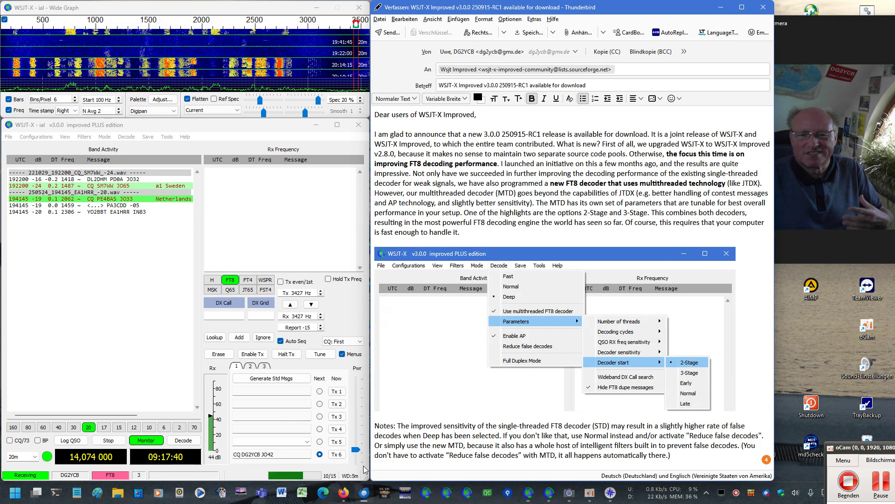
left_click(126, 137)
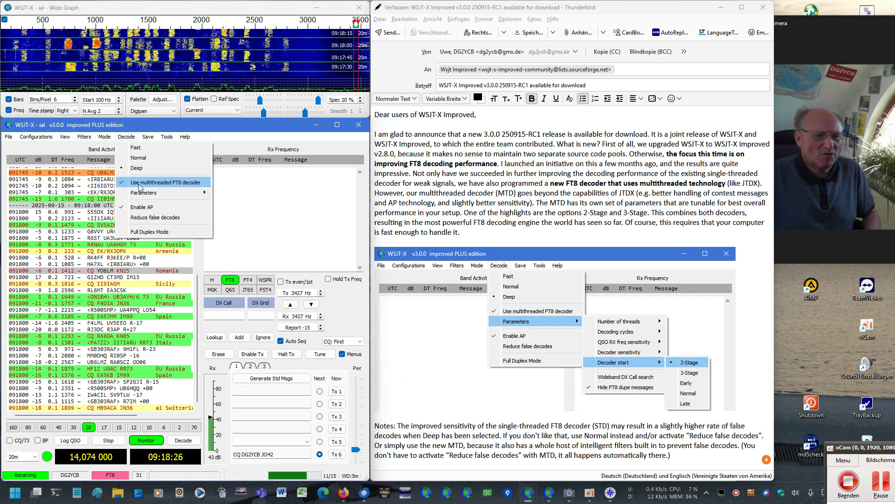
Step: Show the Decode > Parameters > Decoder start choices, with 2-Stage currently selected
mouse_move(156, 195)
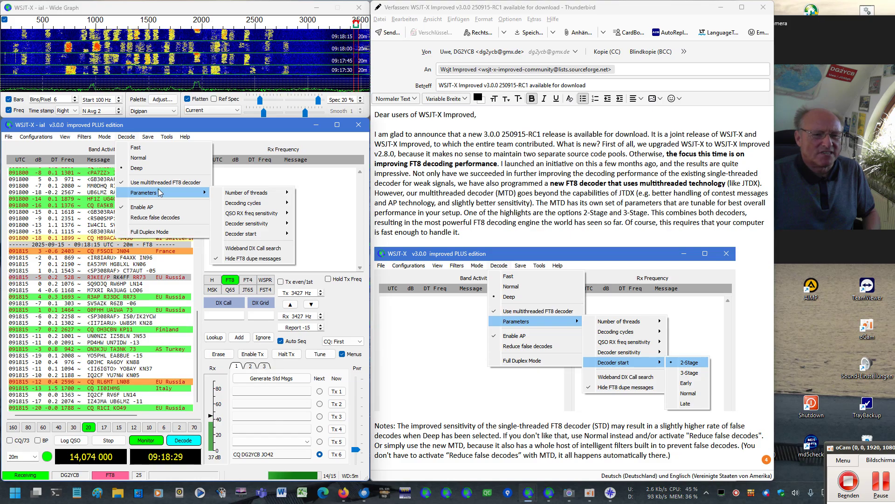
mouse_move(251, 233)
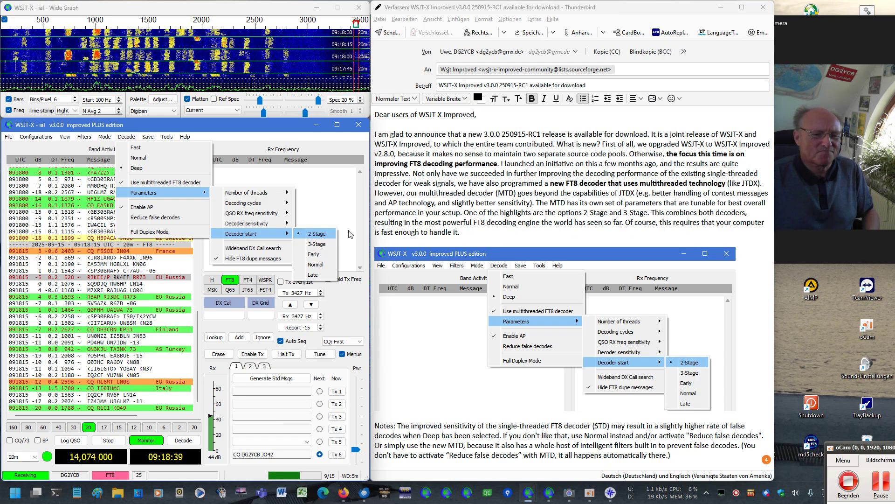
Step: Close the WSJT-X menus and scroll the draft to the Linux/macOS links and v3.0.0 changes
left_click(599, 179)
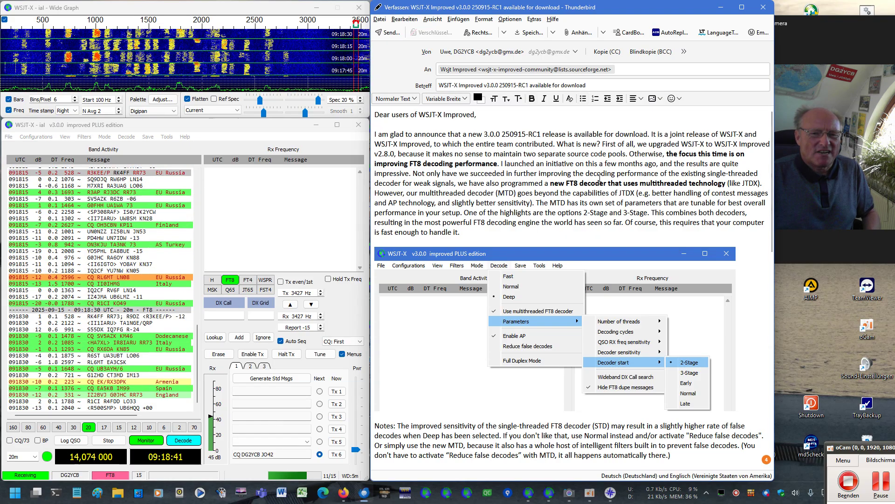
scroll(599, 179, "down", 8)
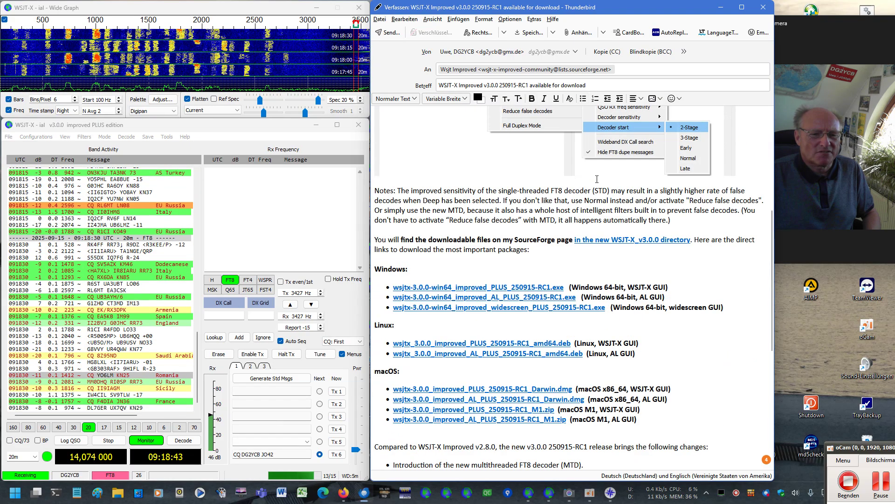
scroll(597, 179, "down", 6)
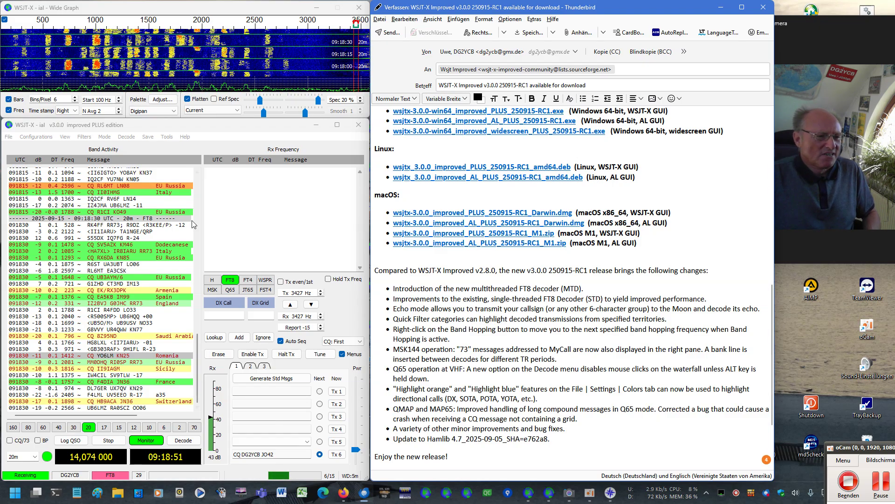
Step: Open Settings on the Filters page and enter U.S.A as Territory 2 below Germany
left_click(137, 128)
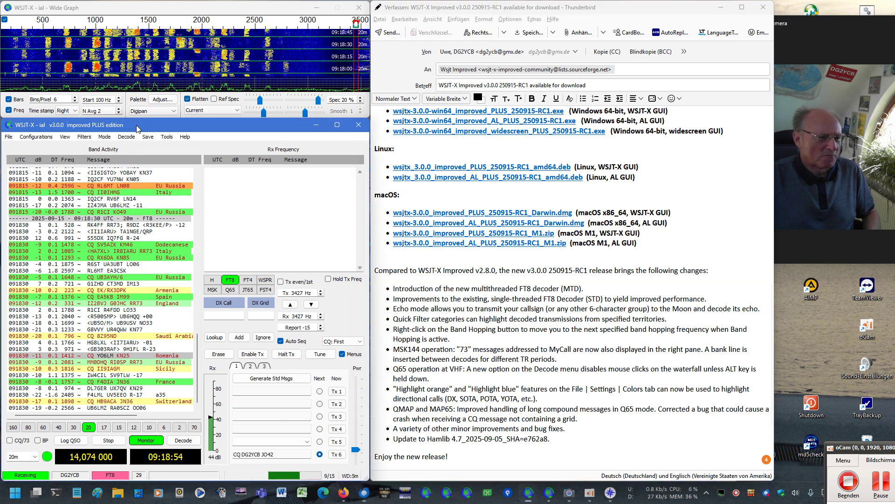
left_click(84, 139)
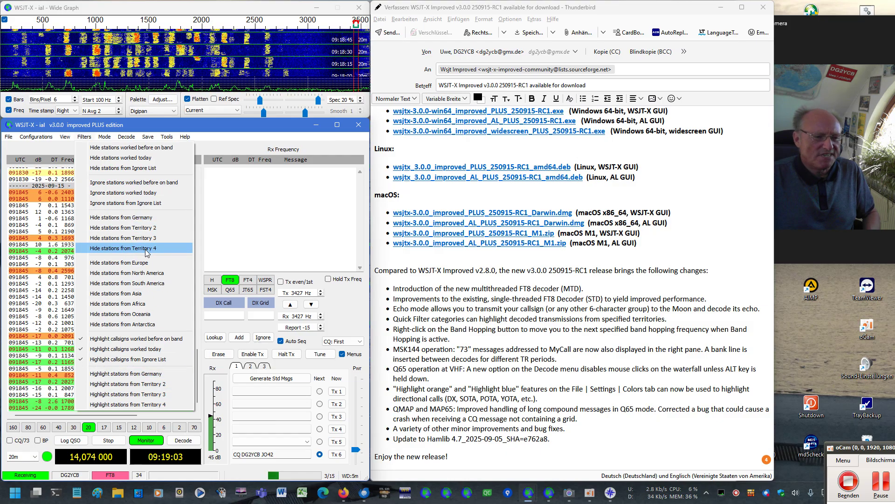
left_click(7, 137)
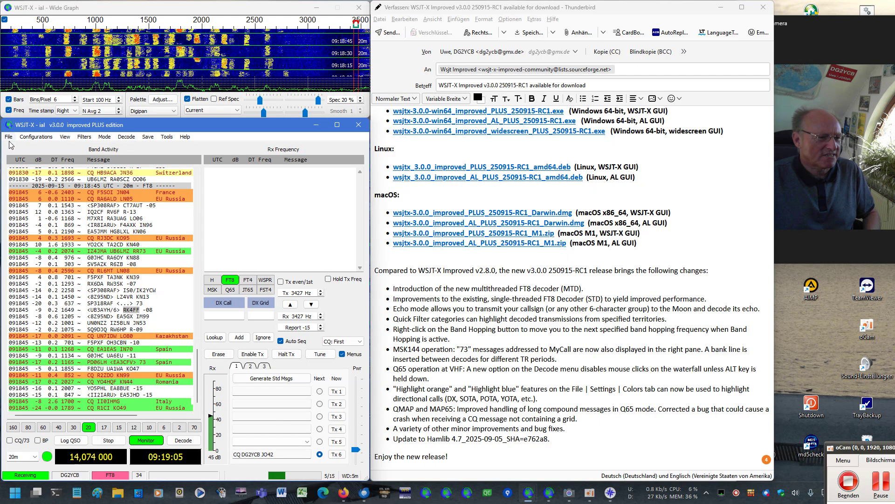
left_click(6, 138)
left_click(49, 288)
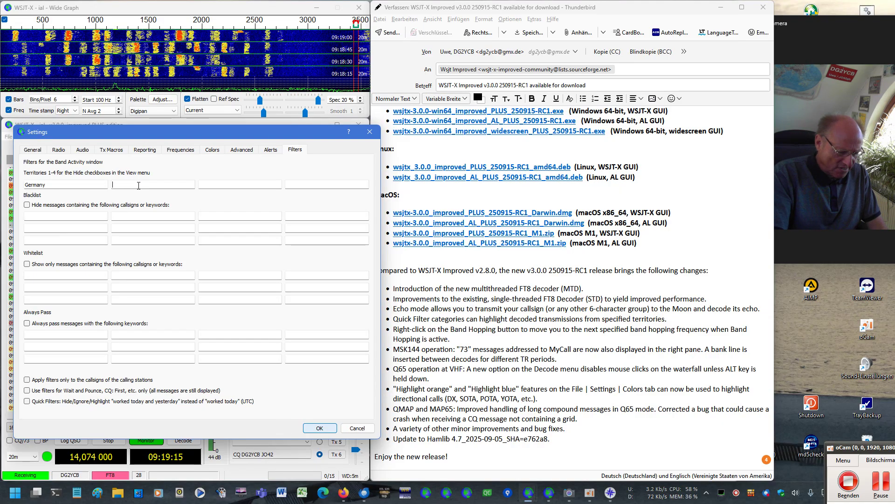
left_click(139, 185)
type("U.S.A")
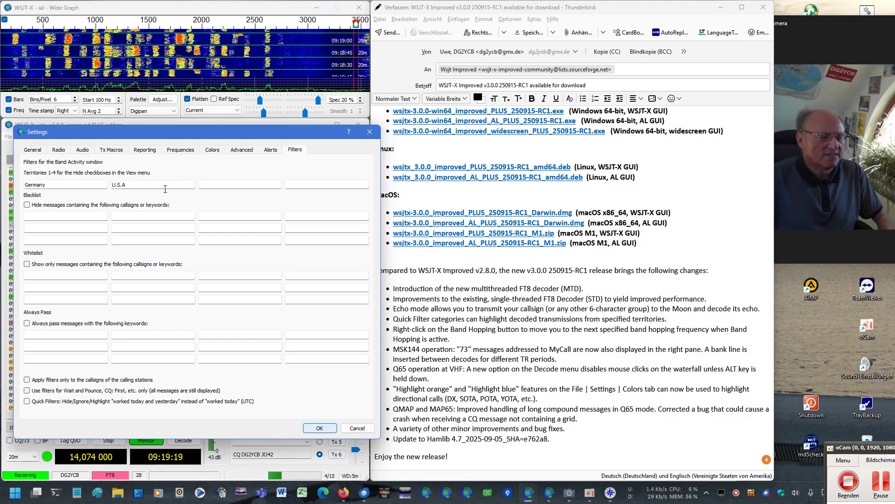
Step: Save the territory settings and turn on Filters > Highlight stations from Germany
left_click(325, 429)
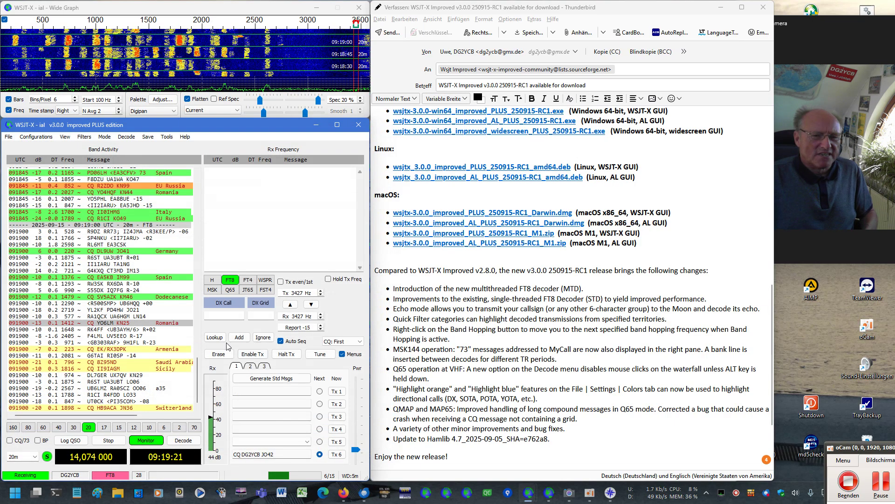
left_click(85, 137)
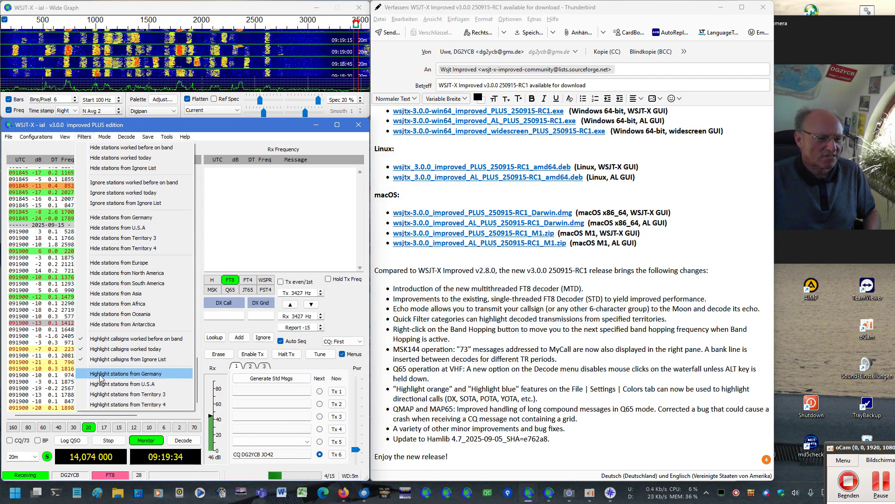
left_click(86, 377)
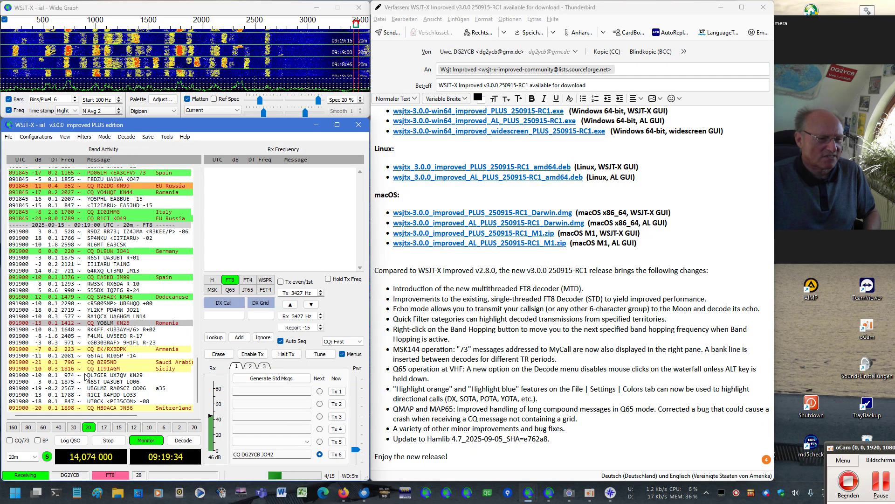
Step: Look through the Mode, Decode and Filters menus, then close them
left_click(109, 135)
mouse_move(124, 138)
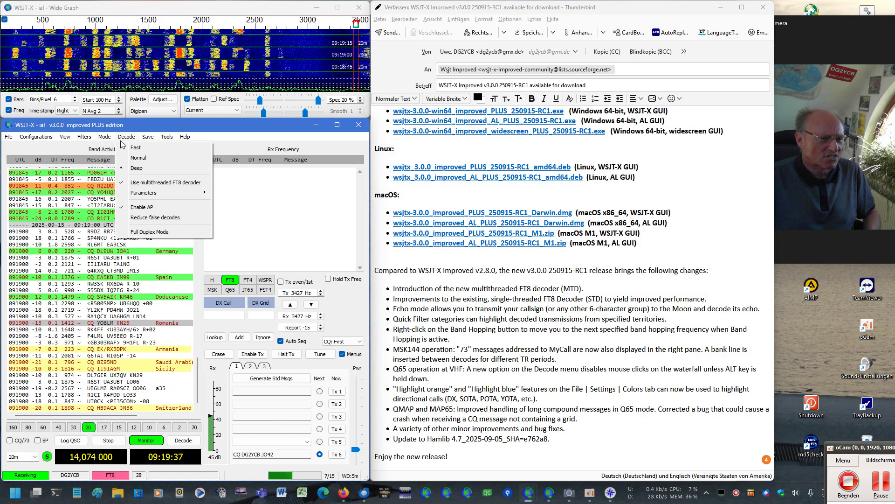
mouse_move(84, 137)
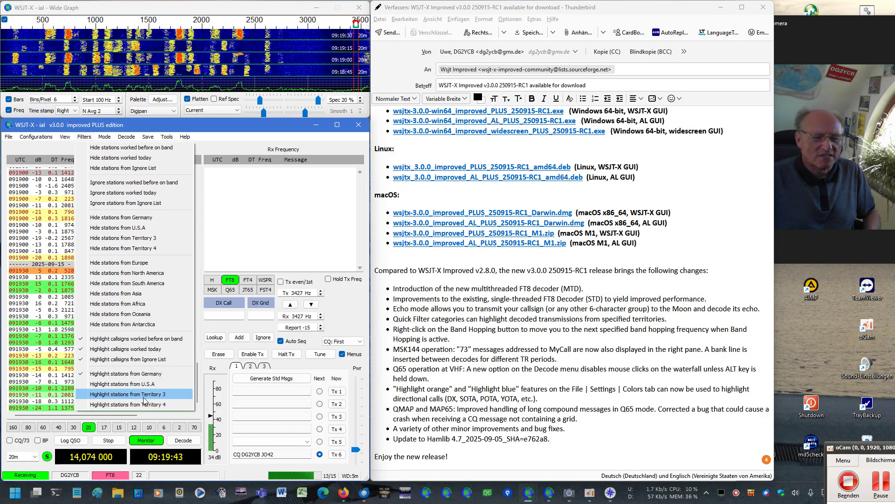
left_click(209, 124)
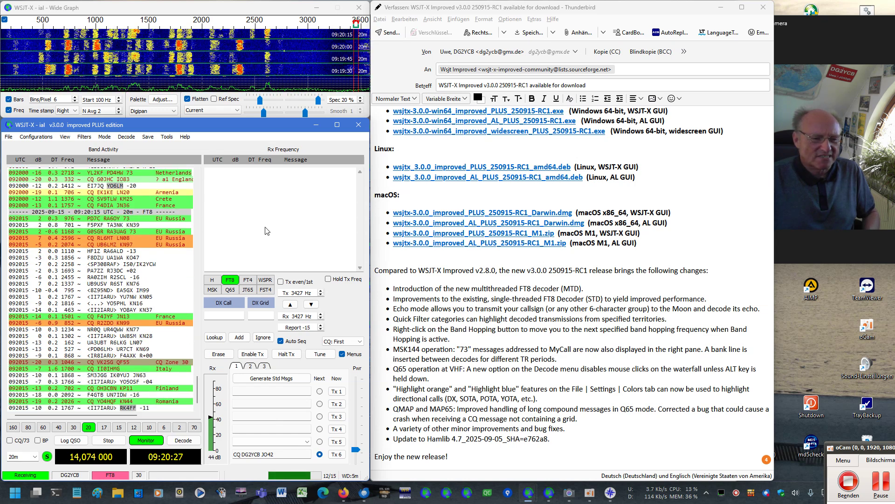
Step: Enable band hopping on tab 3 and step through 80m, 60m, 40m to 17m FT4 at 18.104 MHz
left_click(265, 366)
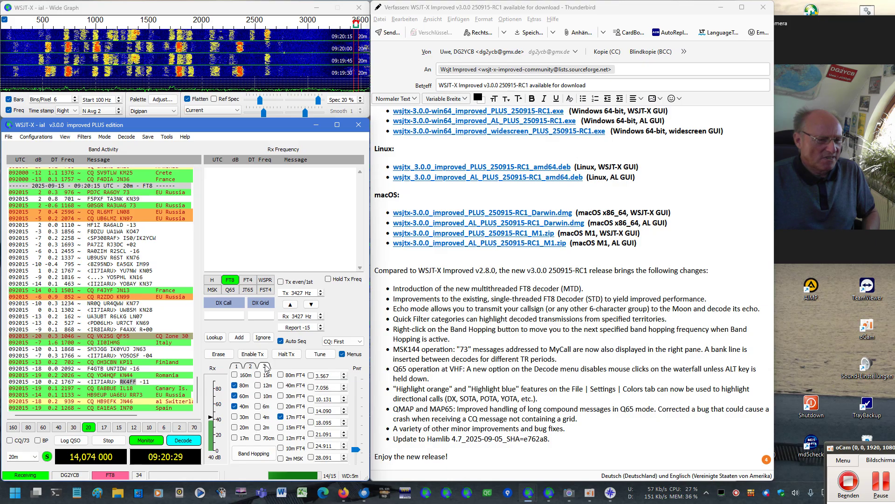
left_click(254, 452)
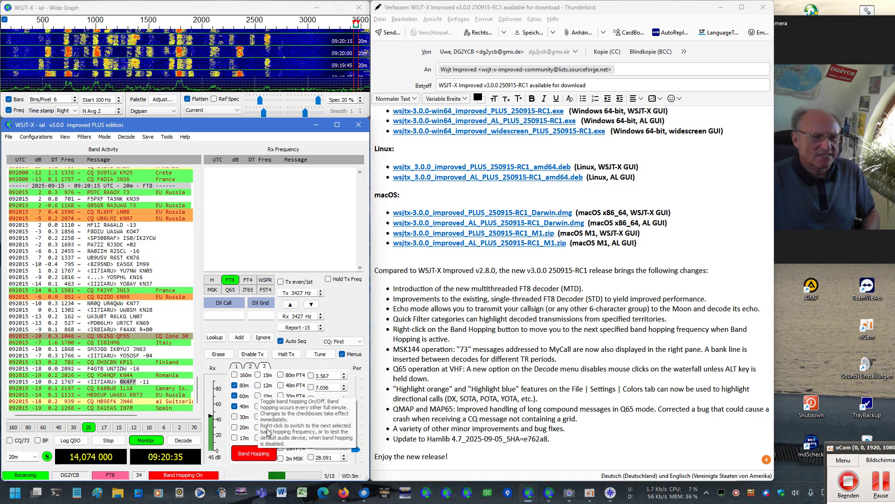
right_click(254, 458)
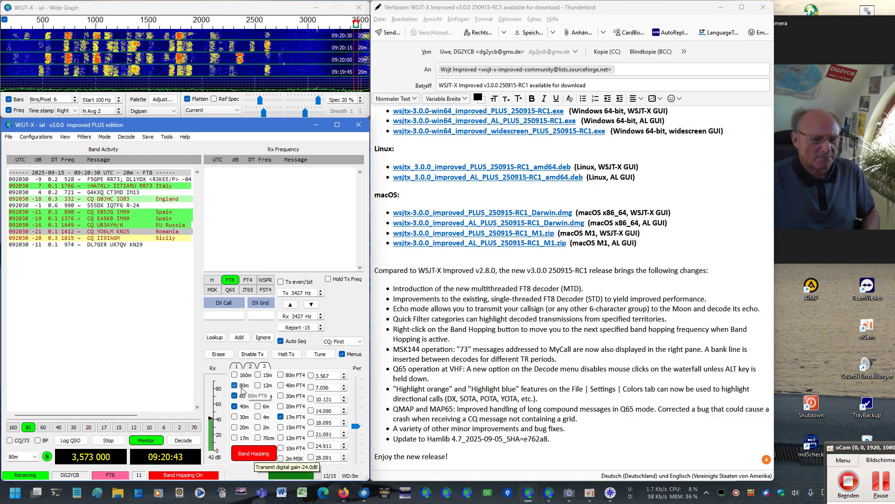
right_click(250, 457)
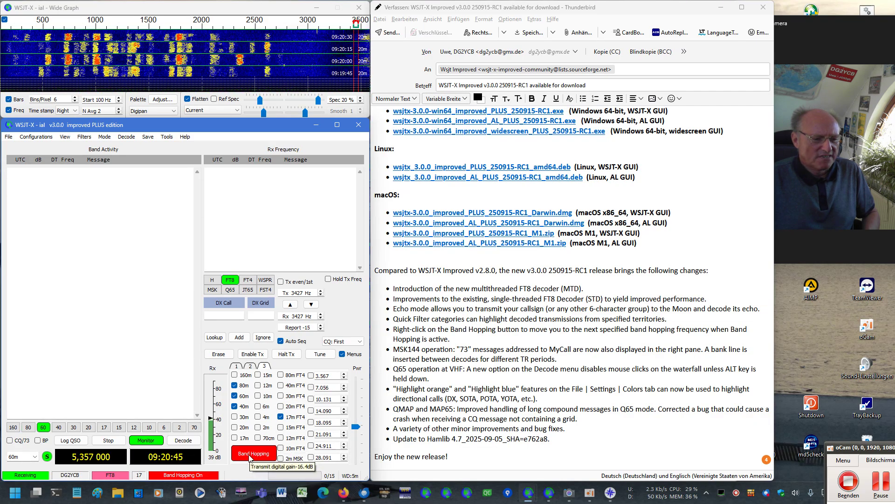
right_click(251, 454)
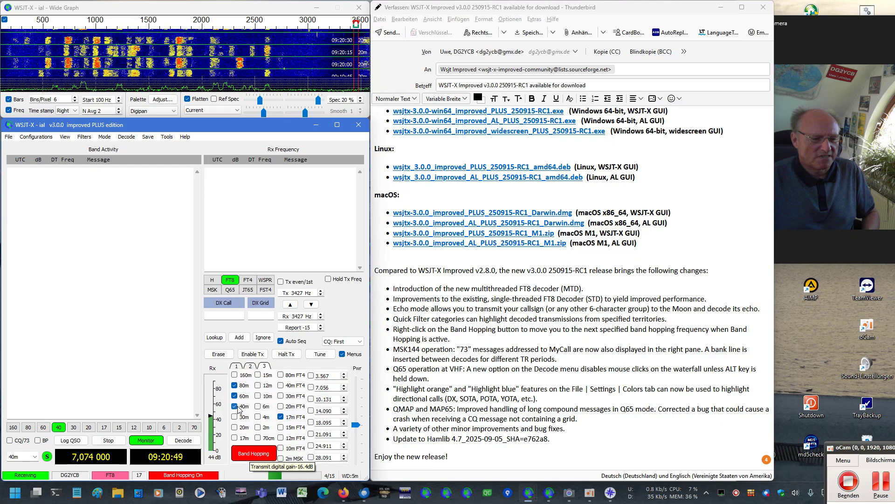
right_click(251, 455)
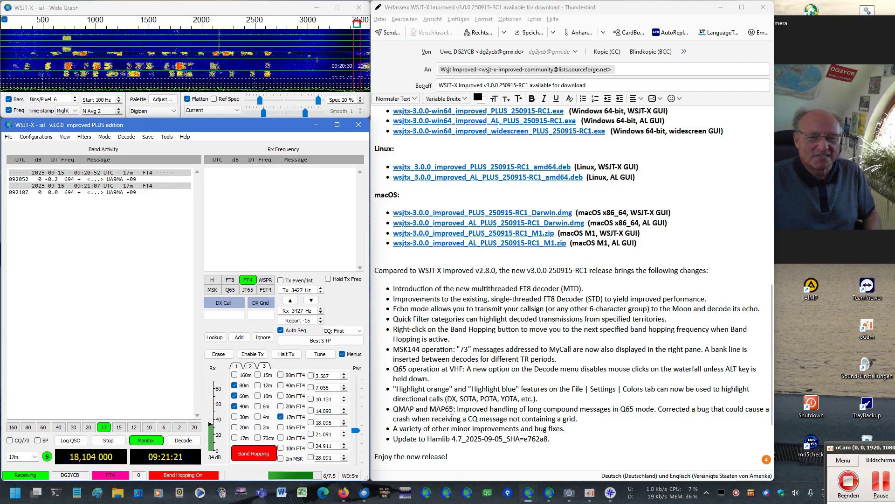
Step: Scroll the draft up to the notes and show Use multithreaded FT8 decoder in the Decode menu
scroll(527, 398, "up", 4)
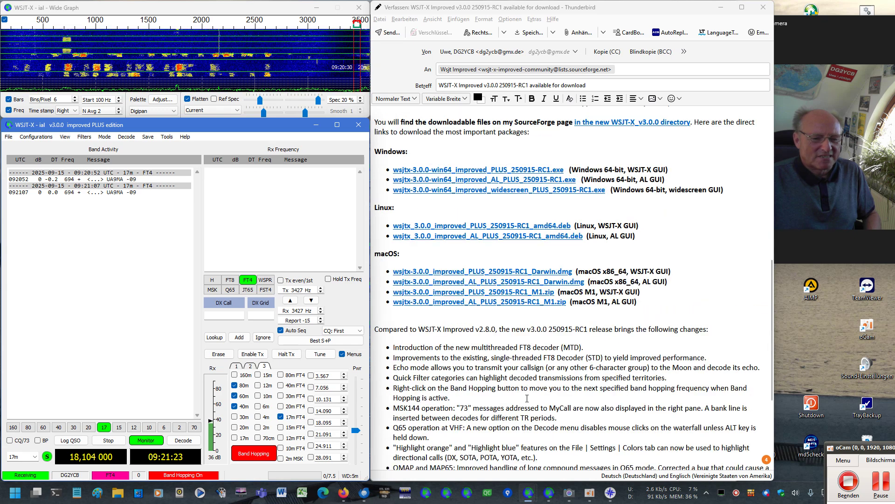
scroll(526, 398, "up", 2)
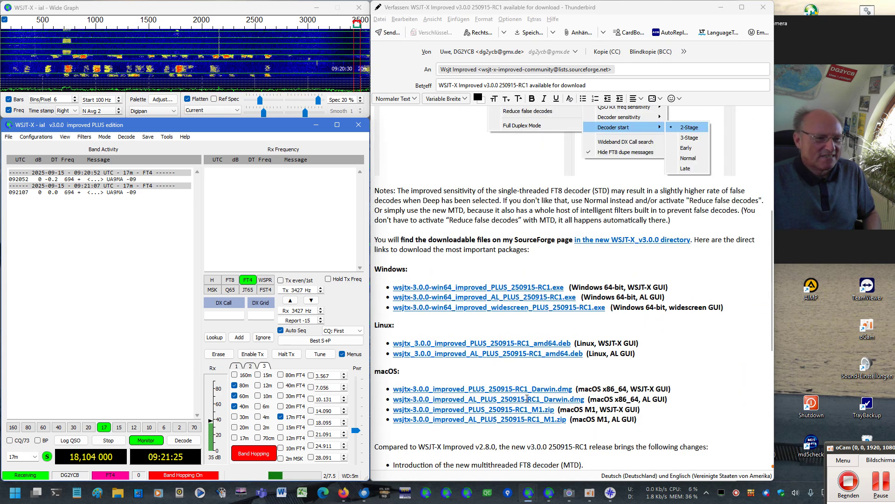
left_click(127, 138)
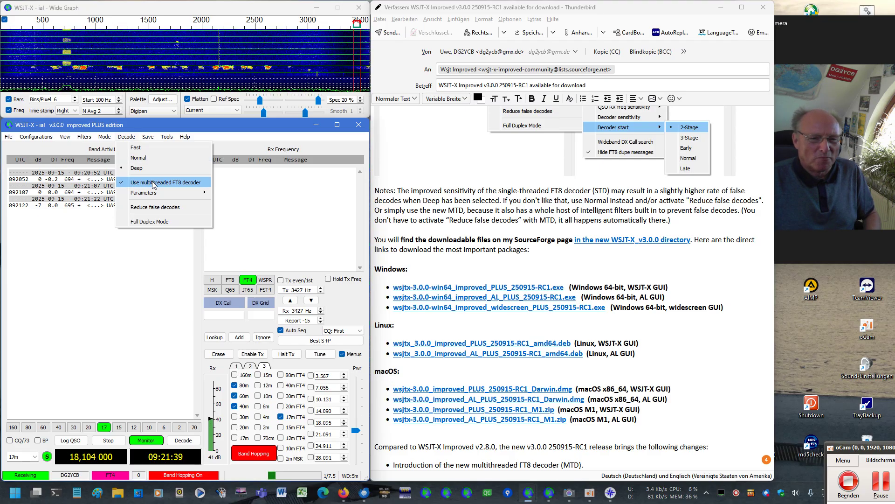
scroll(493, 174, "down", 4)
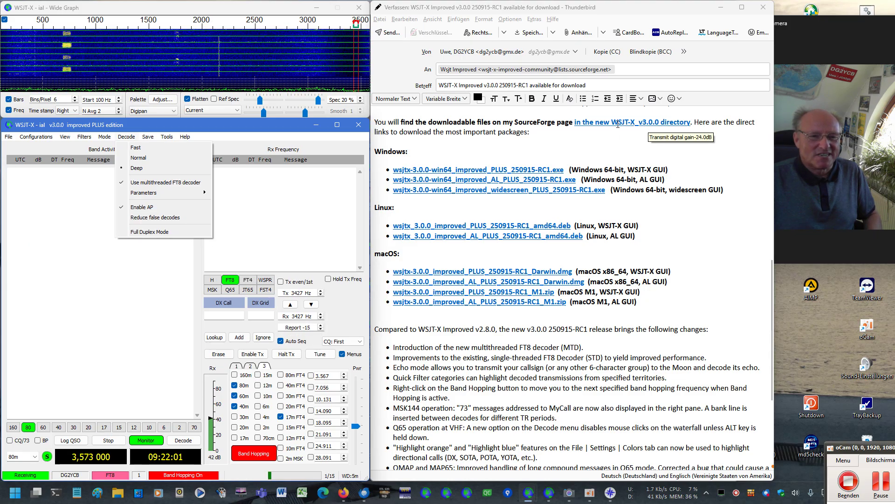
Step: Browse the SourceForge WSJT-X_v3.0.0 folder in Firefox, then minimize the browser
left_click(466, 492)
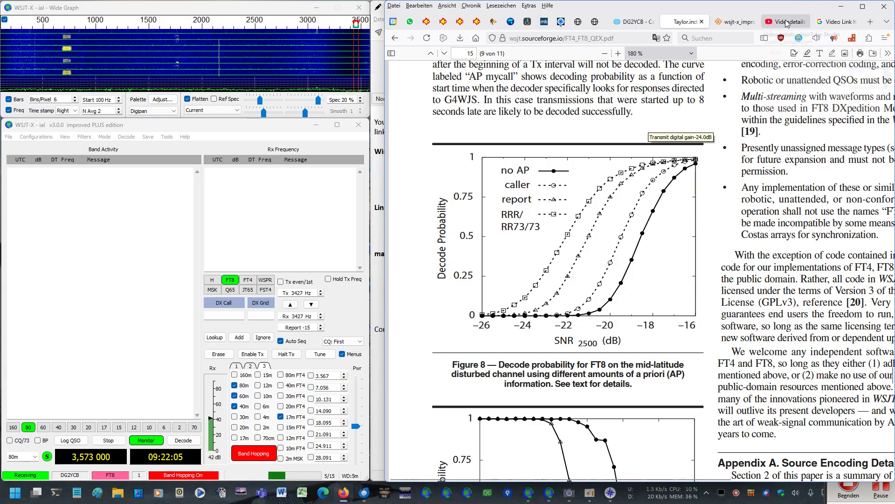
left_click(735, 22)
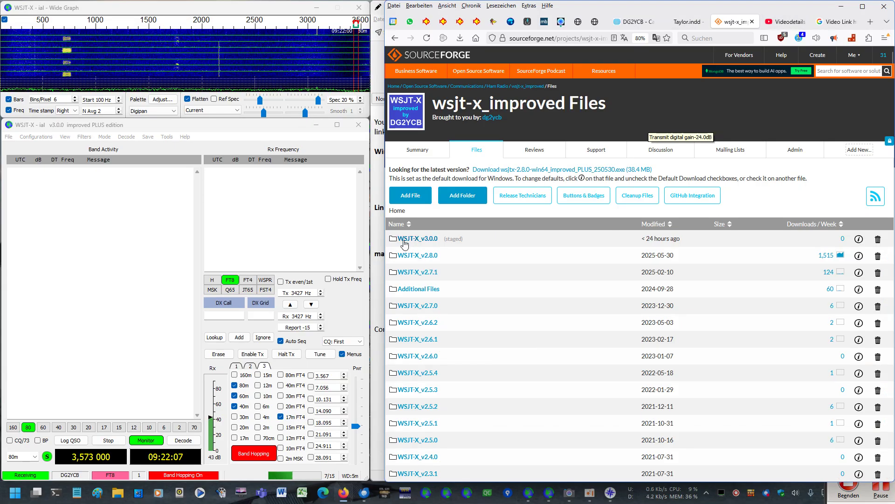
left_click(430, 244)
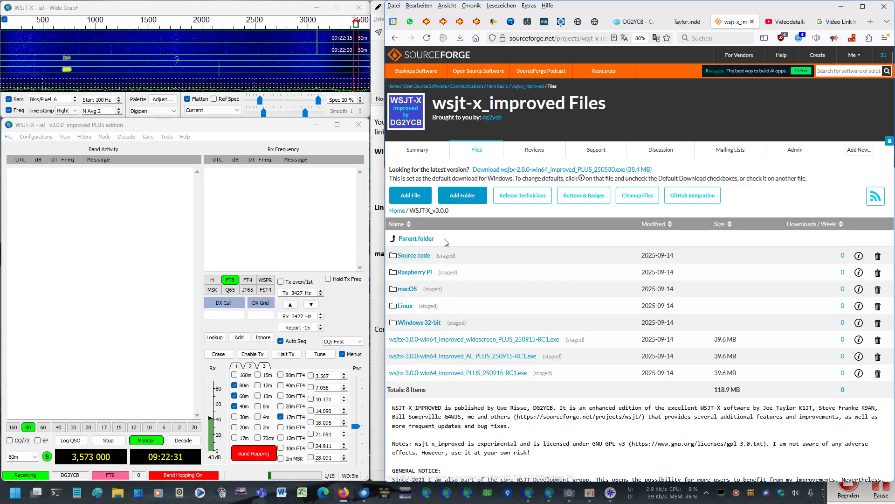
left_click(841, 6)
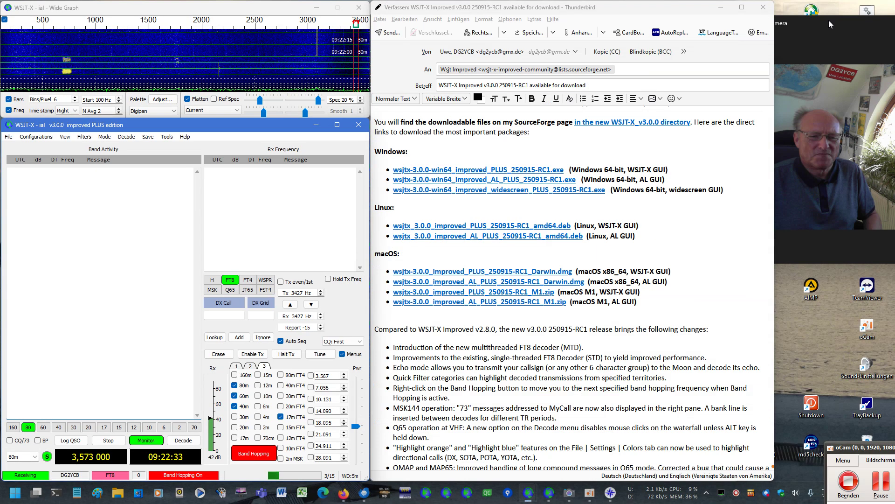